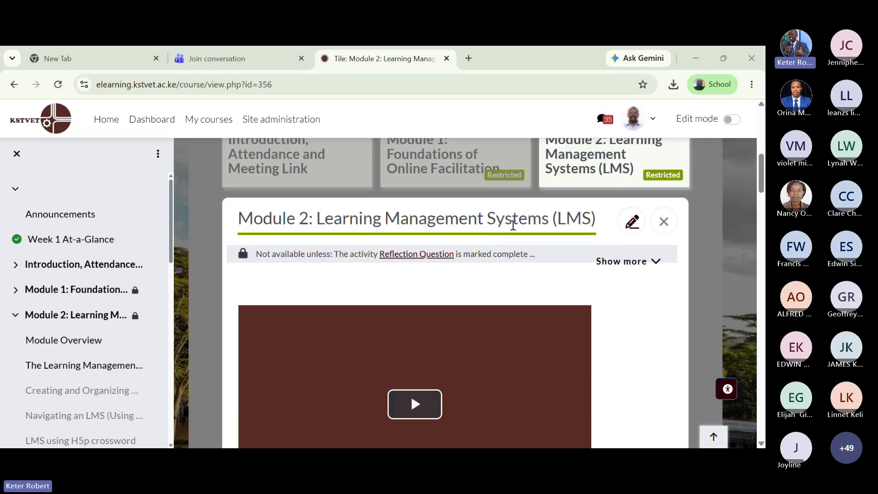
- Scroll Module 2 down to the Interactive Assesment assignment due 2 July 2026
scroll(568, 274, down, 1)
scroll(567, 275, down, 10)
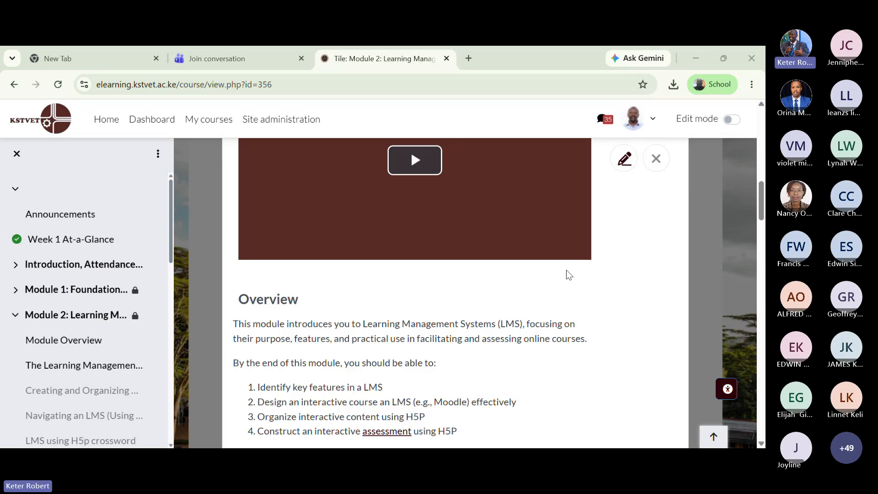
scroll(567, 270, down, 10)
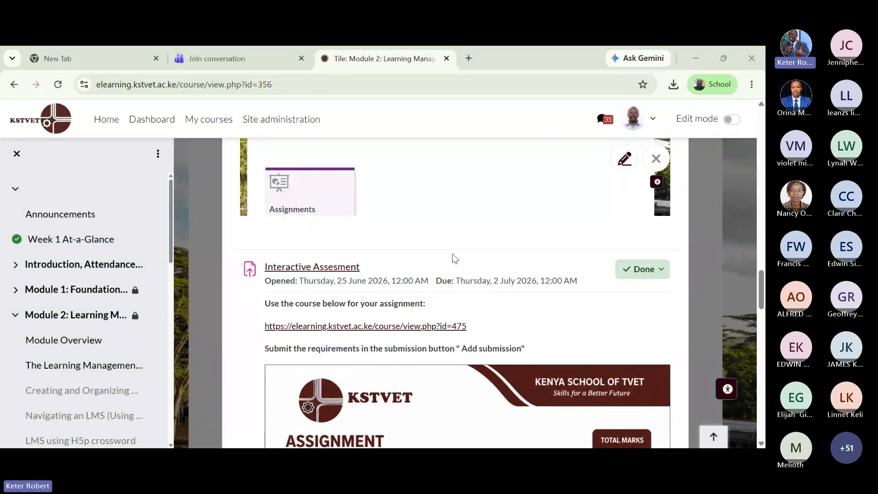
scroll(378, 301, down, 1)
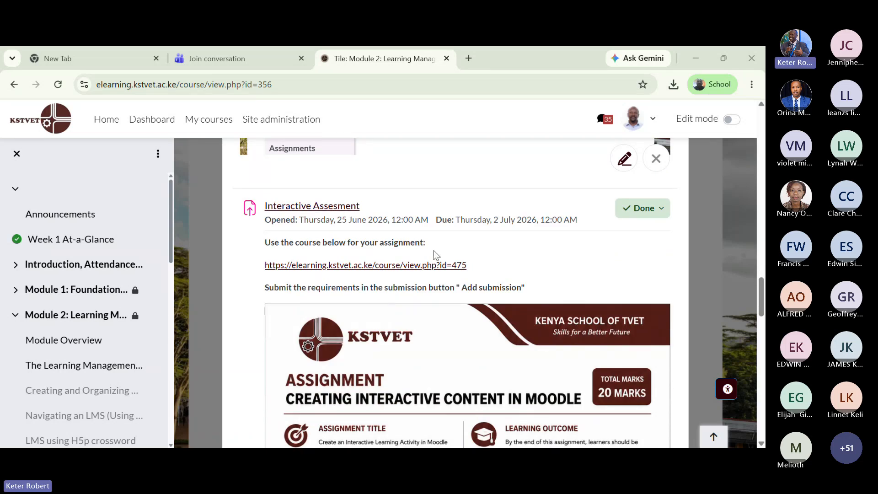
- Open the linked Facilitate and Assess Online-TEST course in a new tab and read its six H5P instructions
click(328, 265)
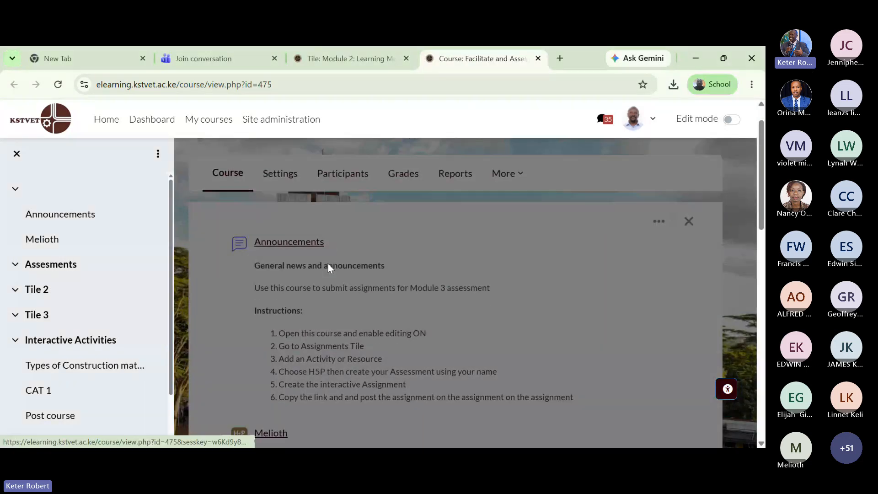
scroll(328, 265, up, 6)
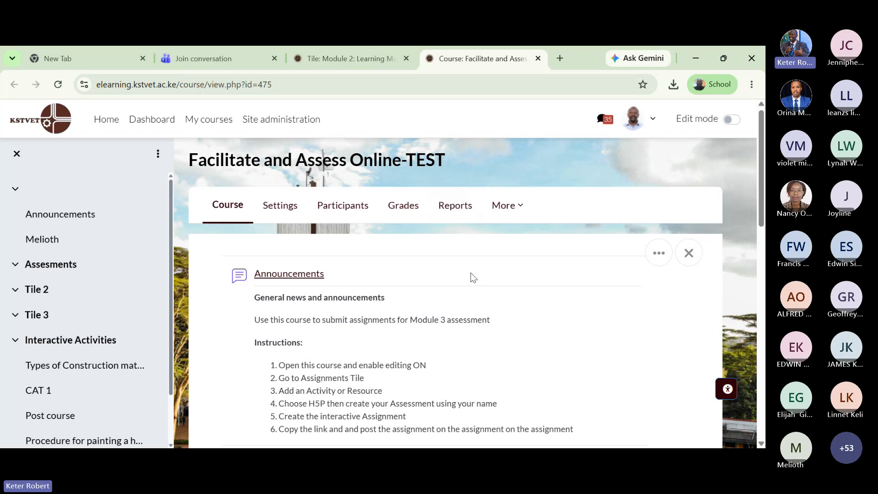
scroll(471, 273, down, 1)
scroll(470, 273, down, 3)
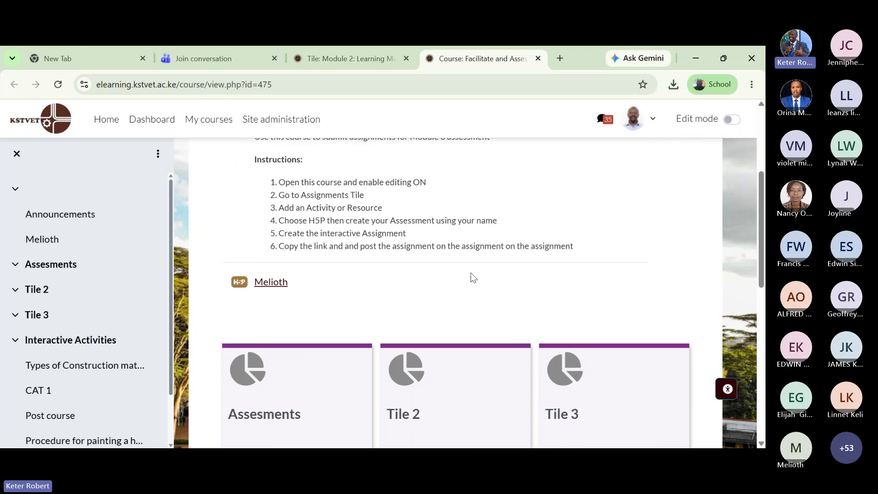
scroll(510, 256, down, 1)
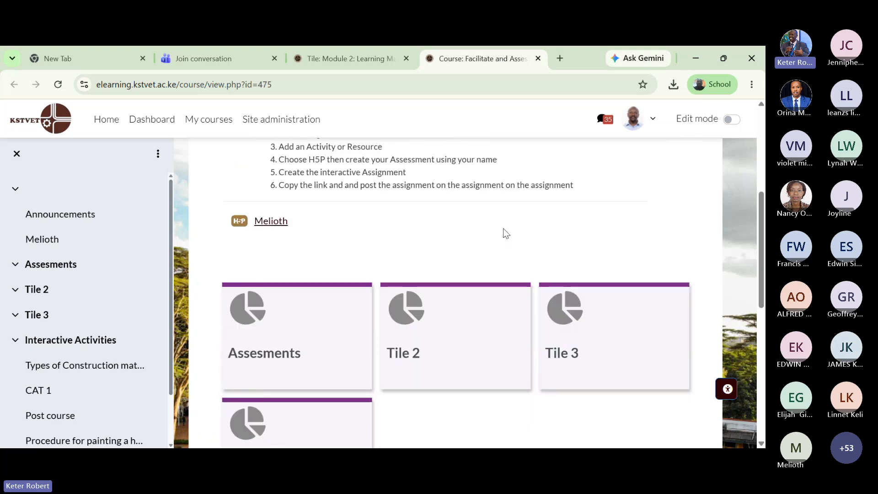
scroll(504, 232, up, 2)
scroll(506, 234, up, 3)
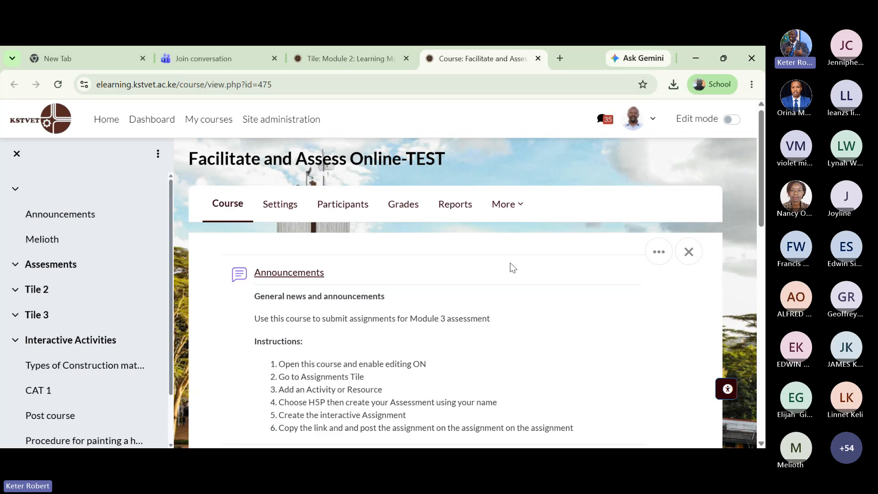
scroll(511, 264, down, 4)
scroll(509, 262, down, 4)
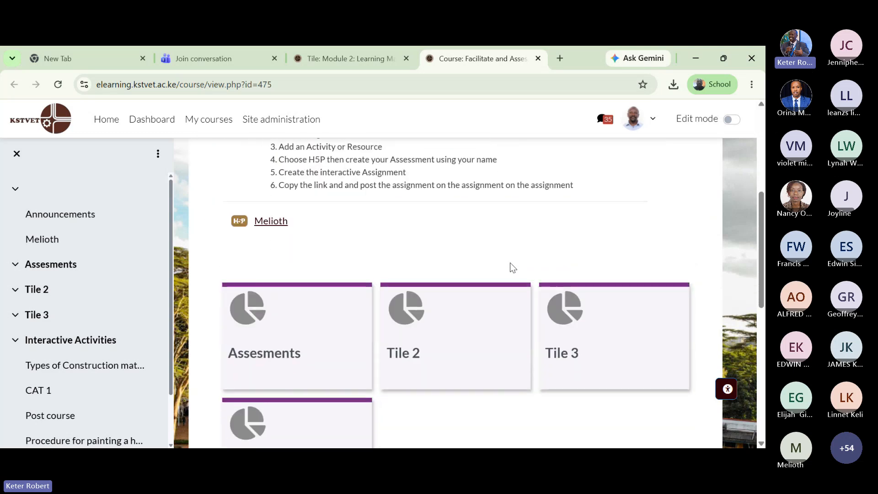
scroll(458, 313, up, 3)
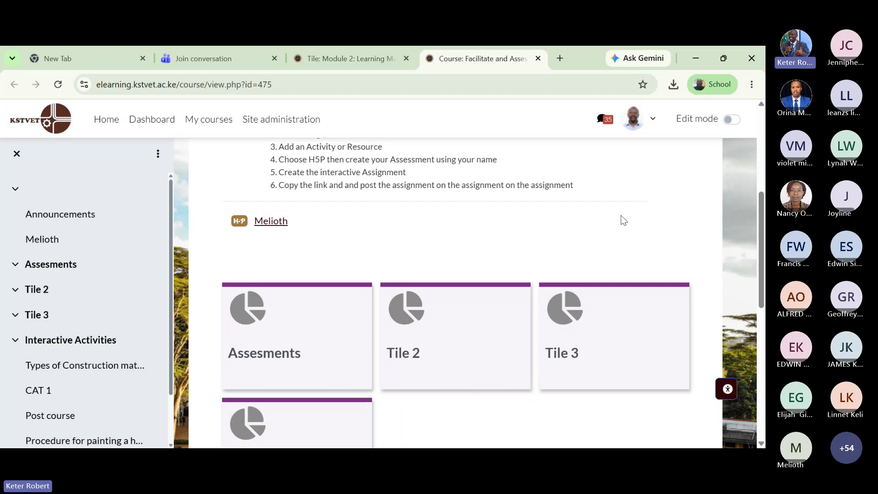
scroll(449, 243, up, 2)
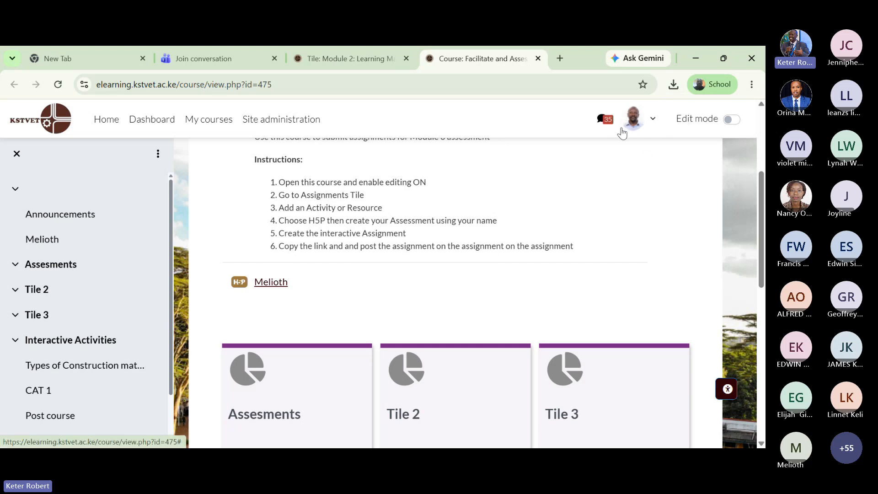
- Switch on Edit mode and scroll down to the course sections below Assessments
click(733, 122)
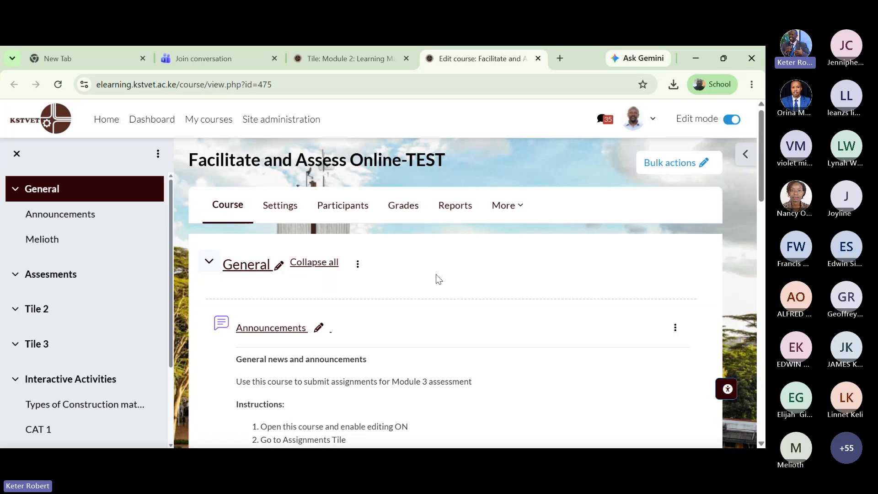
scroll(439, 279, down, 3)
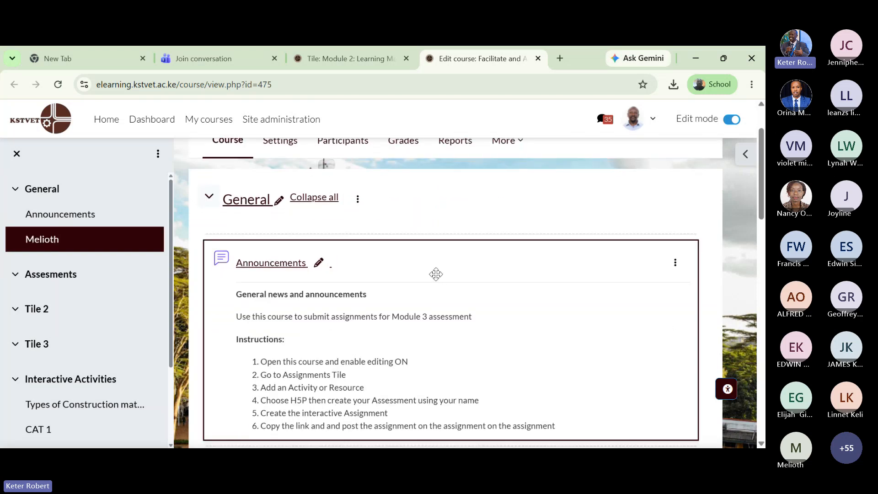
scroll(436, 274, down, 2)
scroll(436, 274, up, 3)
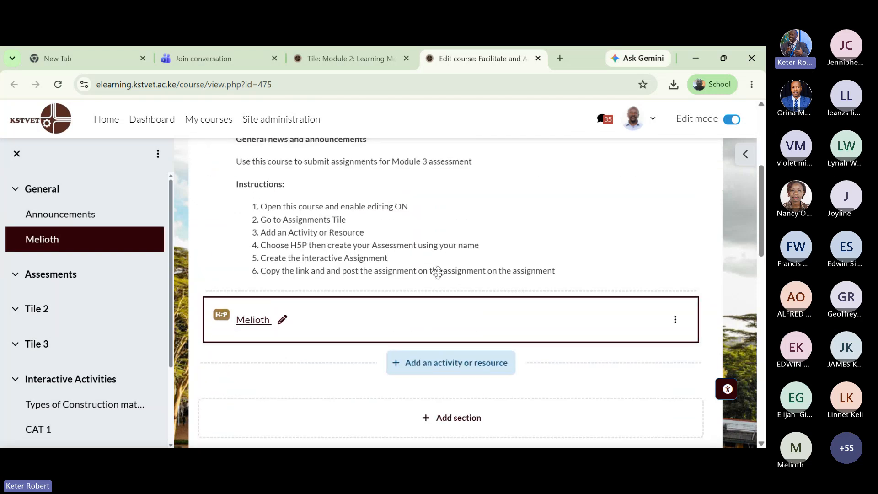
scroll(455, 245, down, 3)
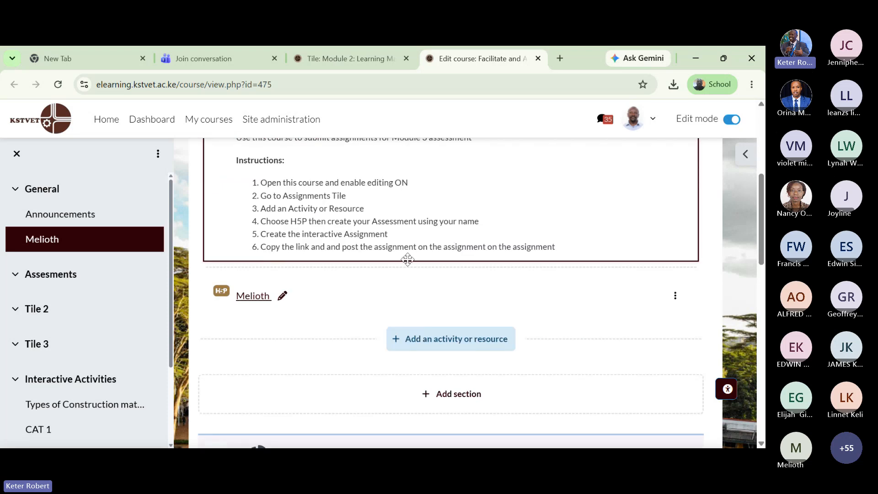
scroll(355, 296, down, 6)
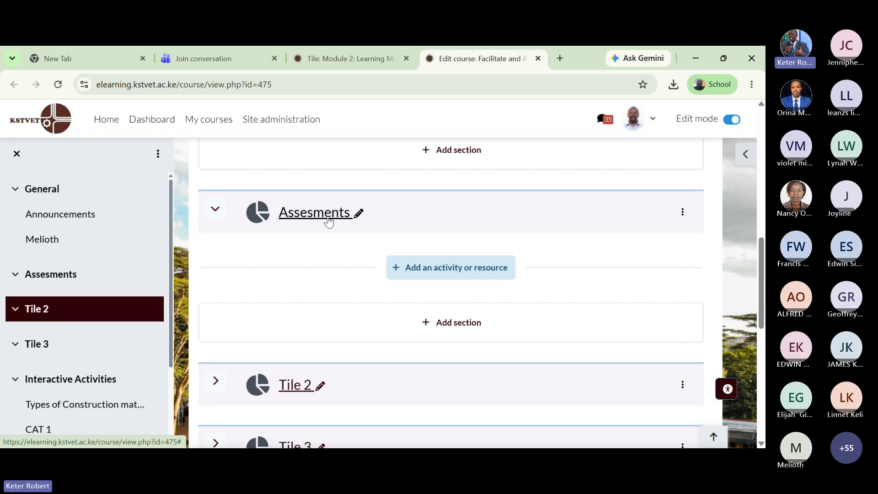
scroll(327, 219, down, 4)
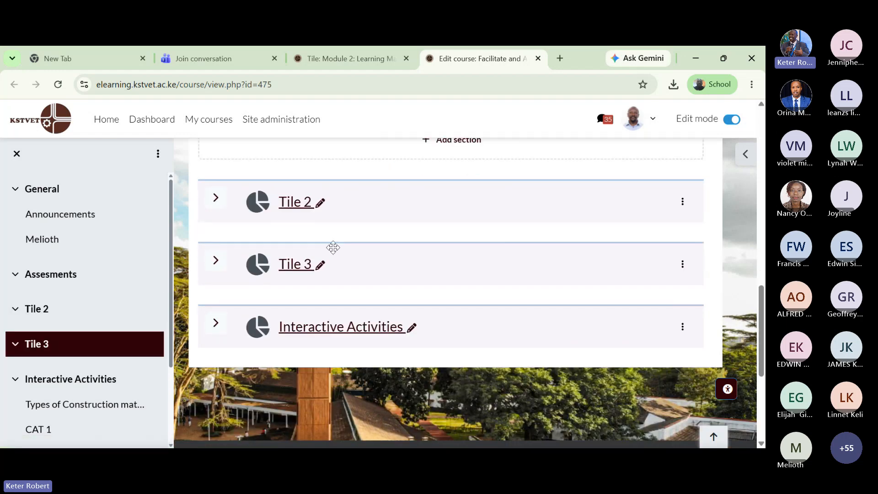
- Expand the Tile 2 section to check its contents, then collapse it again
click(219, 208)
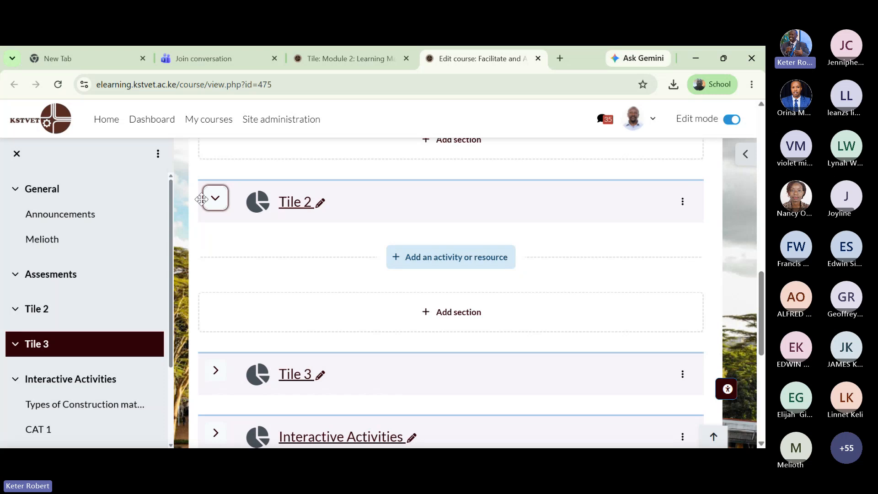
click(216, 203)
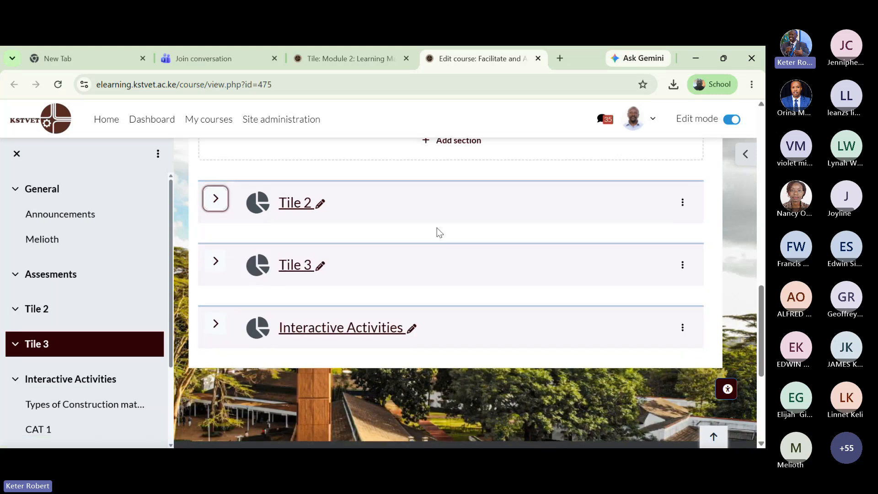
scroll(439, 233, up, 1)
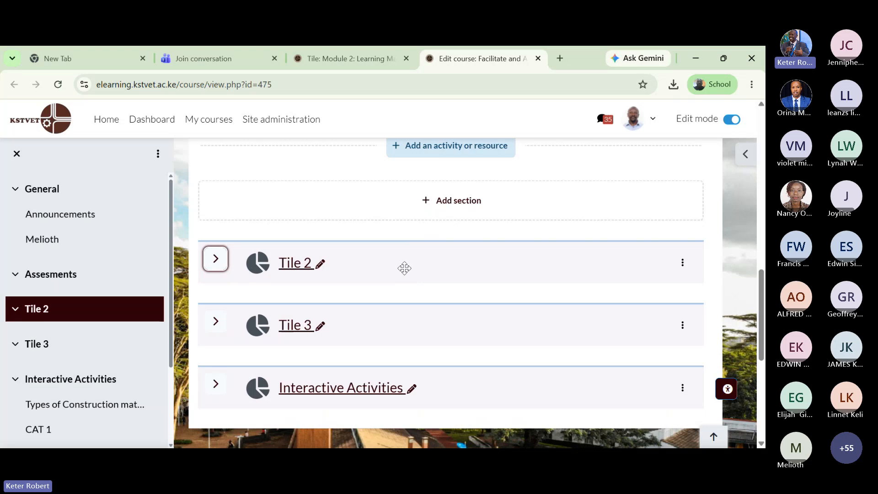
- Rename the Tile 2 section to the participant's own first name
click(321, 265)
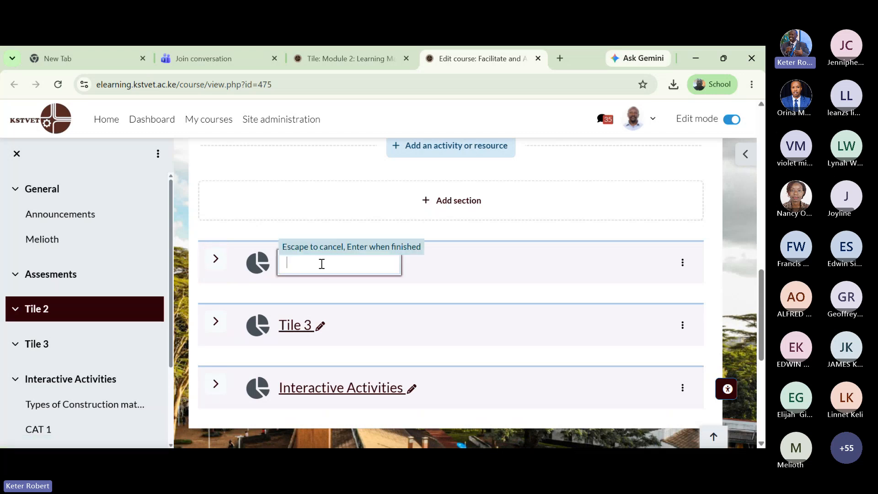
text(Roner)
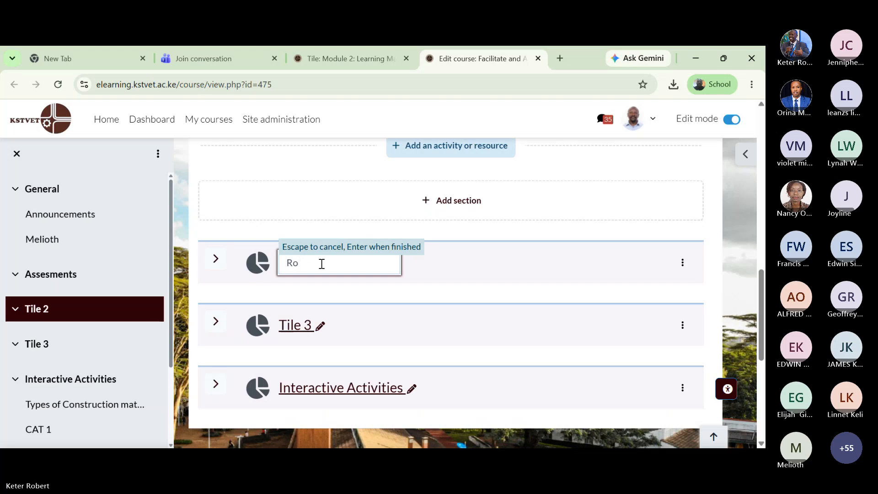
key(BackSpace)
key(BackSpace)
key(BackSpace)
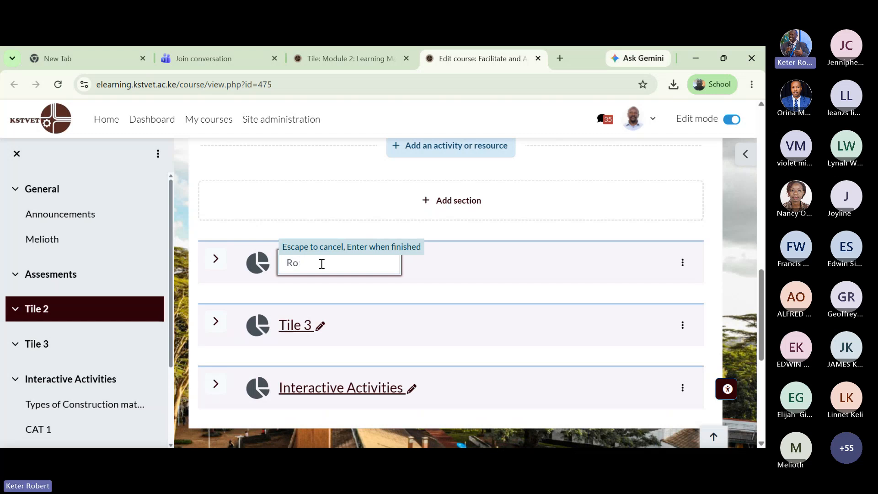
text(bert)
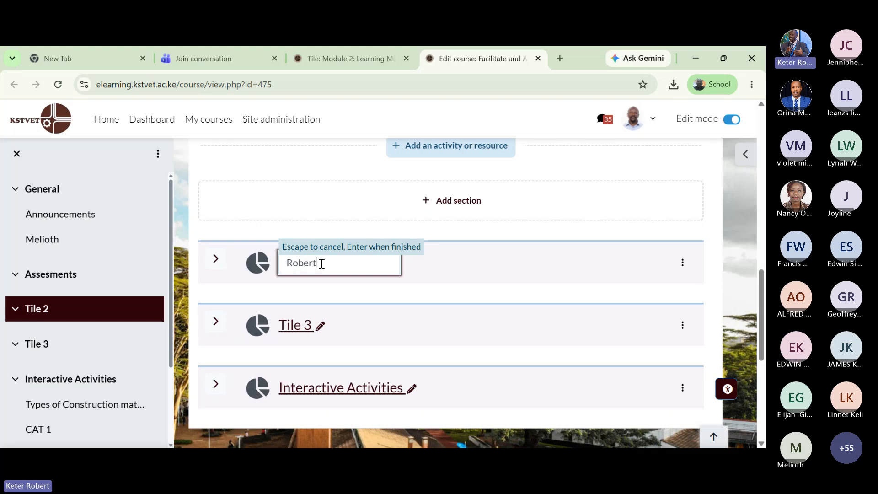
key(Escape)
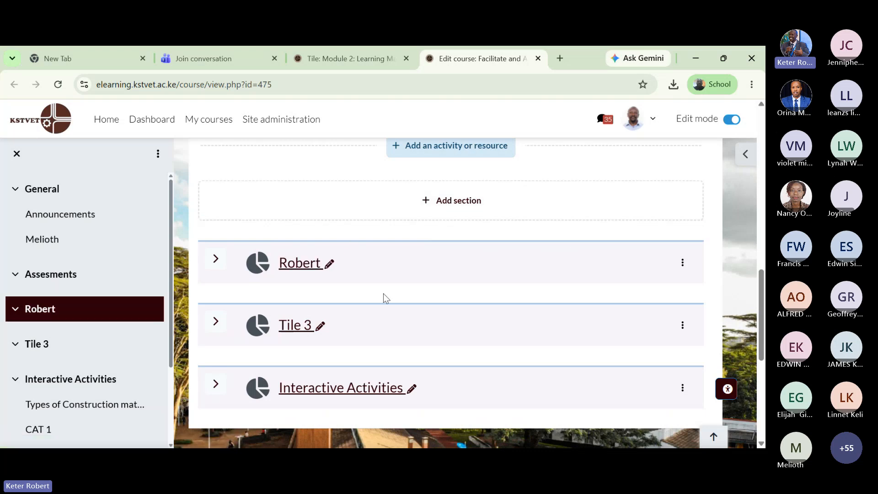
scroll(383, 295, up, 3)
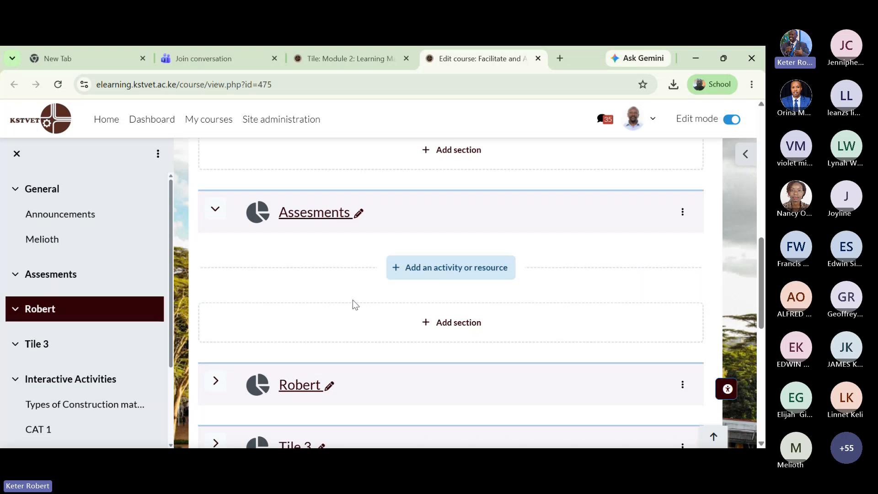
- From the Assesments section's activity chooser, pick H5P to get a blank New H5P form
click(466, 273)
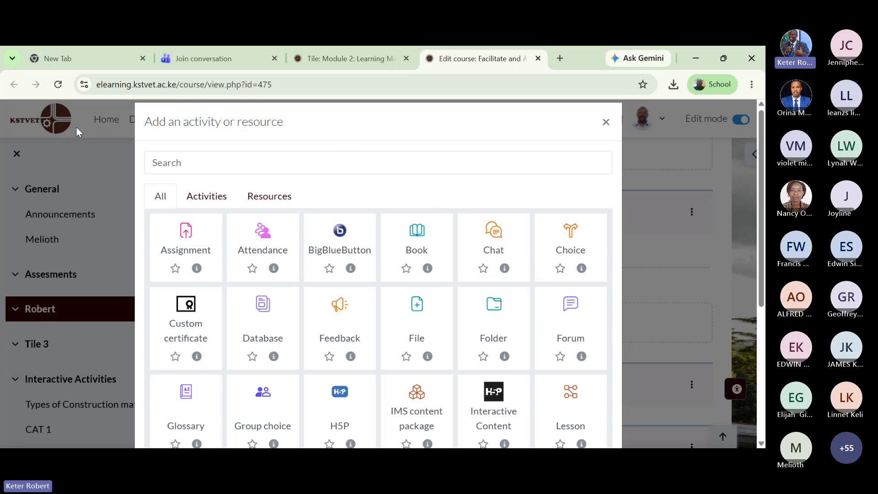
scroll(402, 182, down, 1)
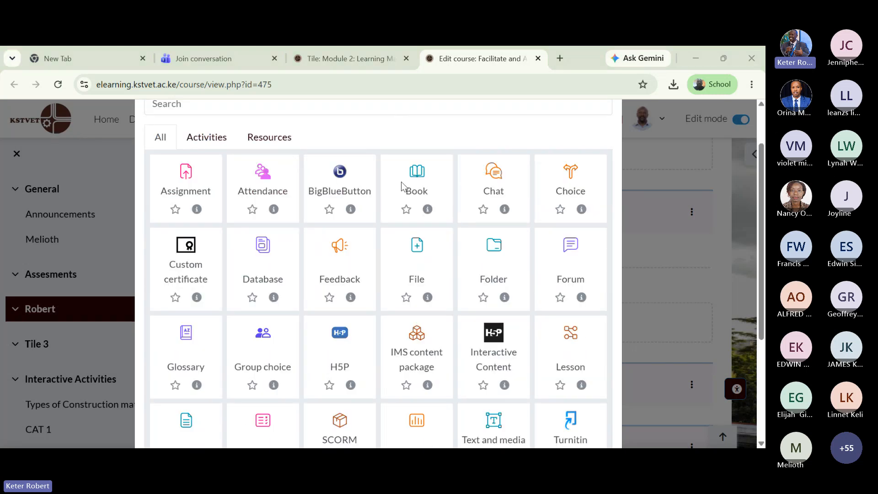
scroll(402, 182, down, 1)
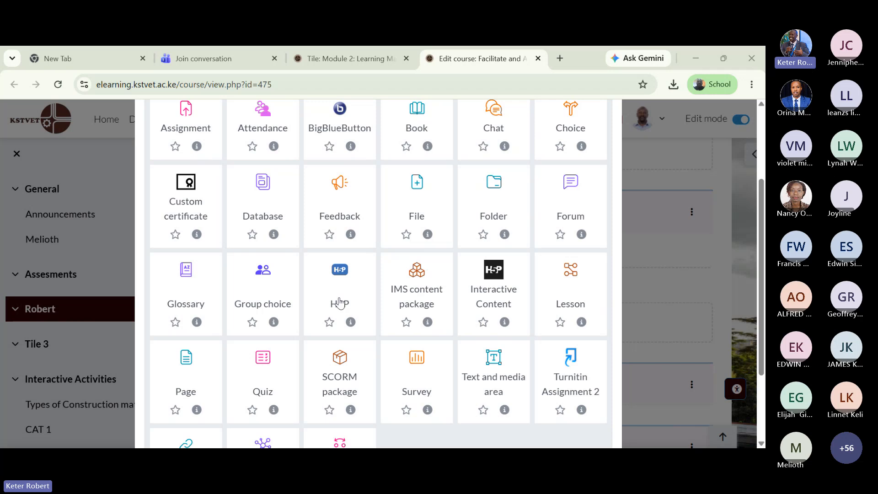
click(344, 283)
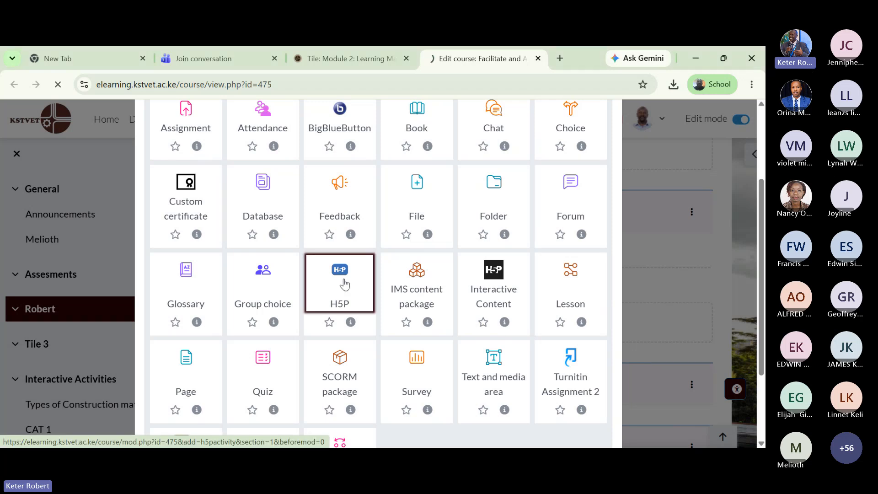
scroll(555, 267, down, 1)
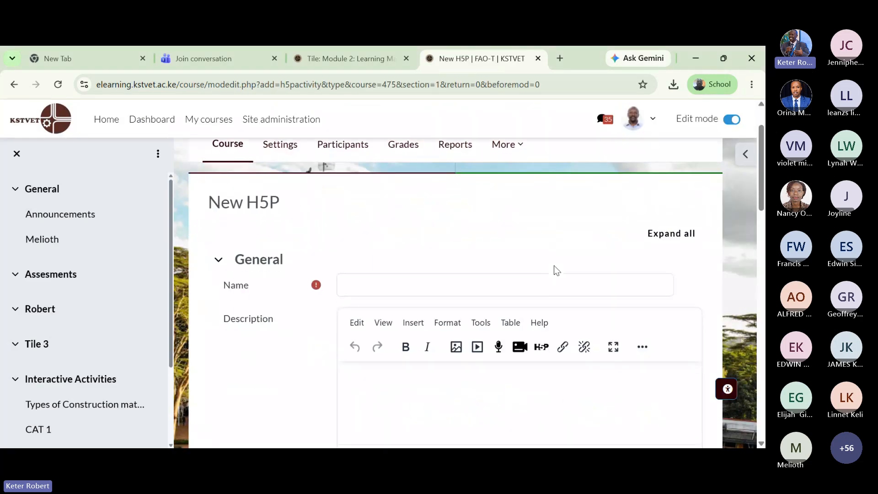
- Enter the author's full name as the H5P activity name and check the .h5p Package file area
click(370, 290)
text(R)
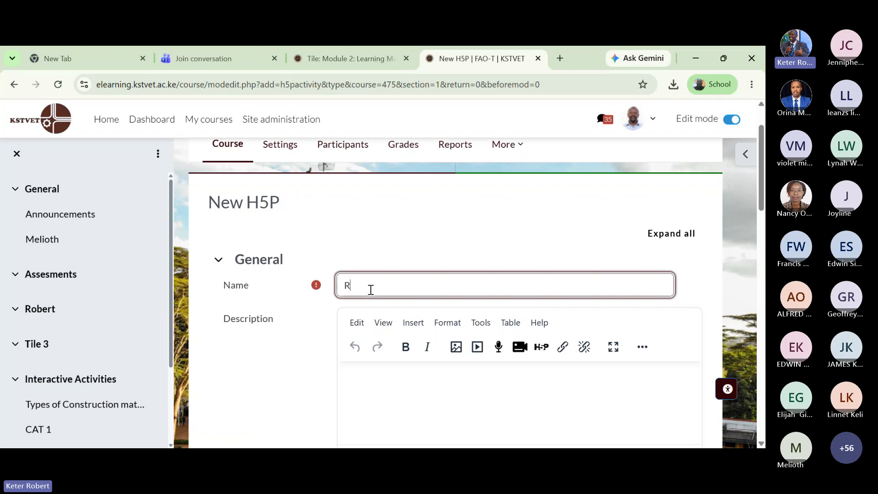
text(obert Keter)
scroll(337, 219, down, 5)
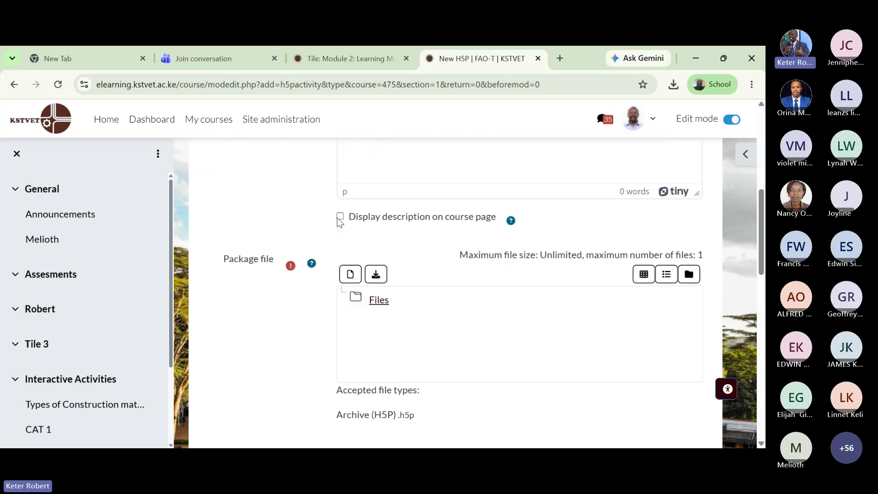
scroll(348, 190, down, 3)
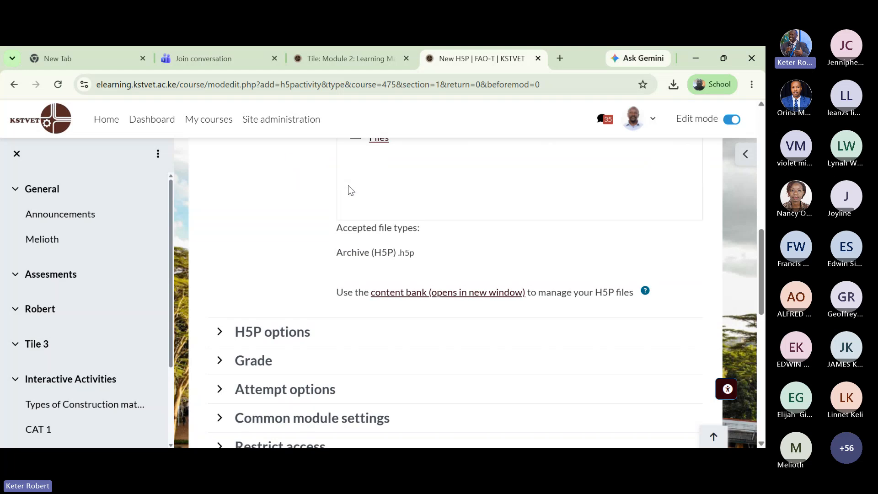
scroll(348, 188, up, 2)
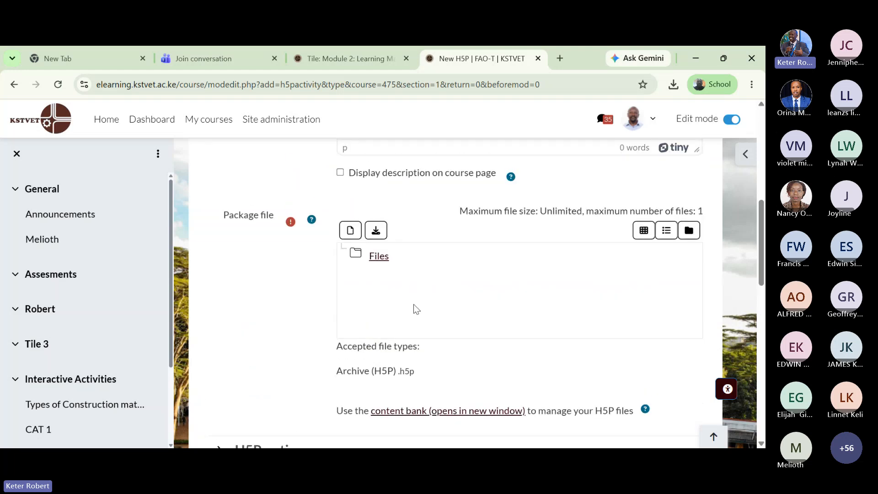
scroll(415, 310, down, 1)
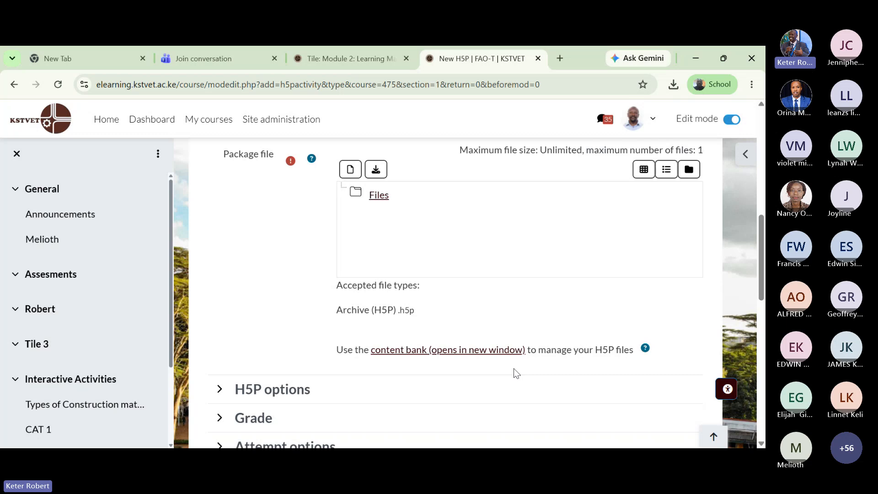
- Open the course content bank in a new tab and browse its existing H5P items
click(482, 353)
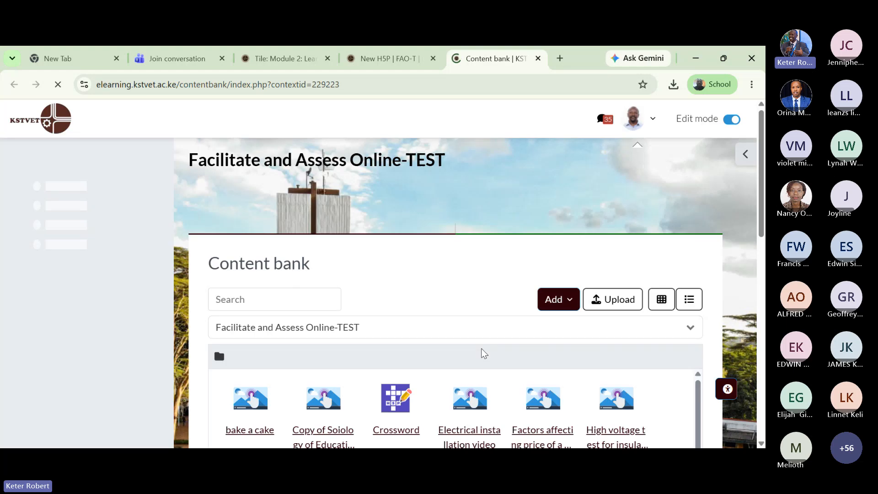
scroll(463, 273, down, 5)
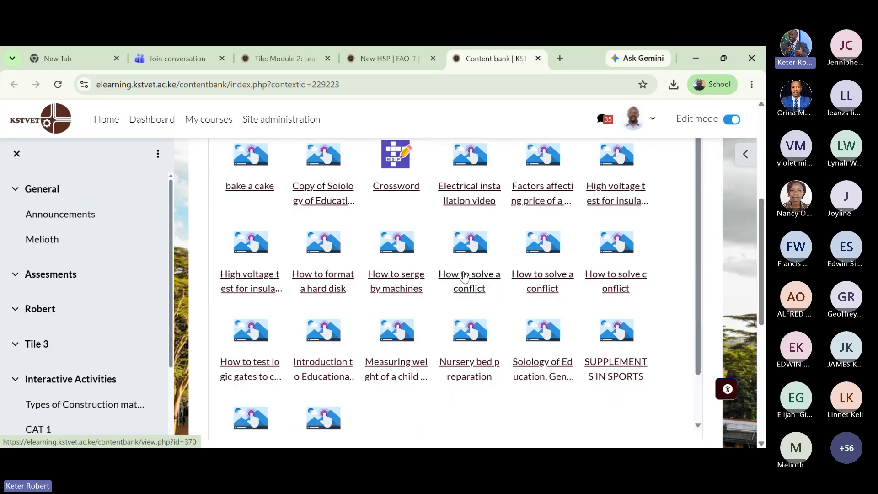
scroll(462, 275, up, 4)
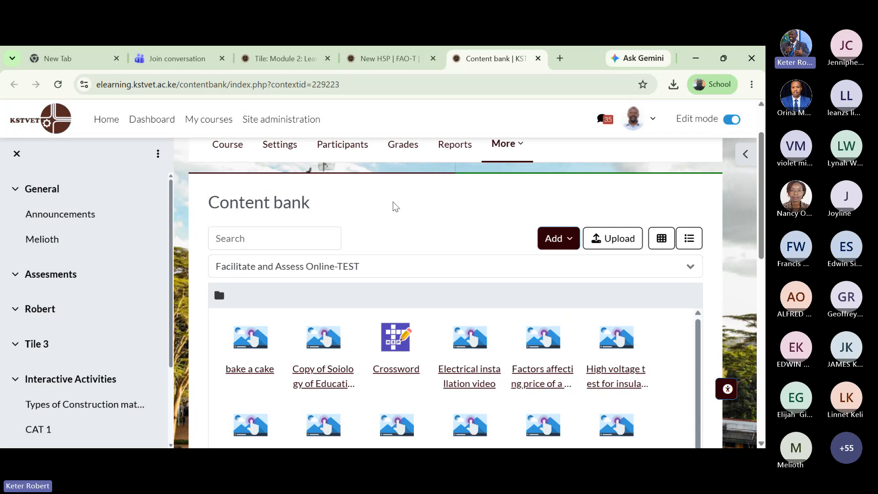
scroll(396, 207, down, 3)
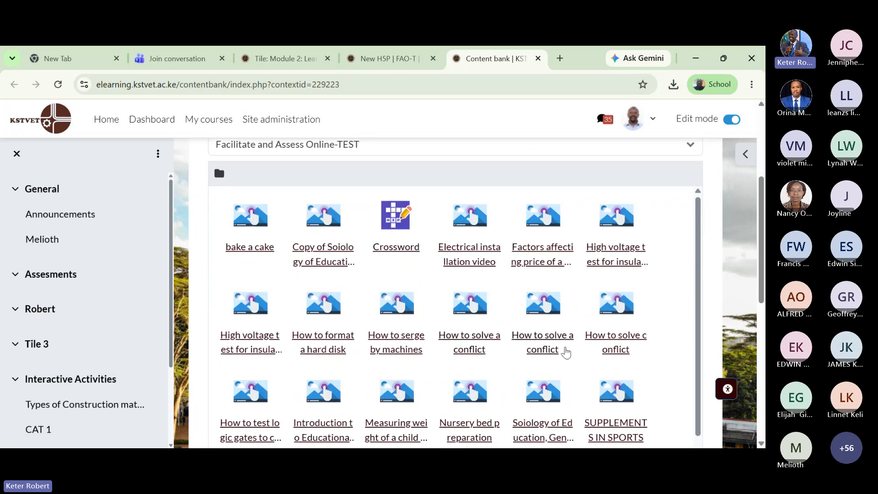
scroll(259, 353, down, 1)
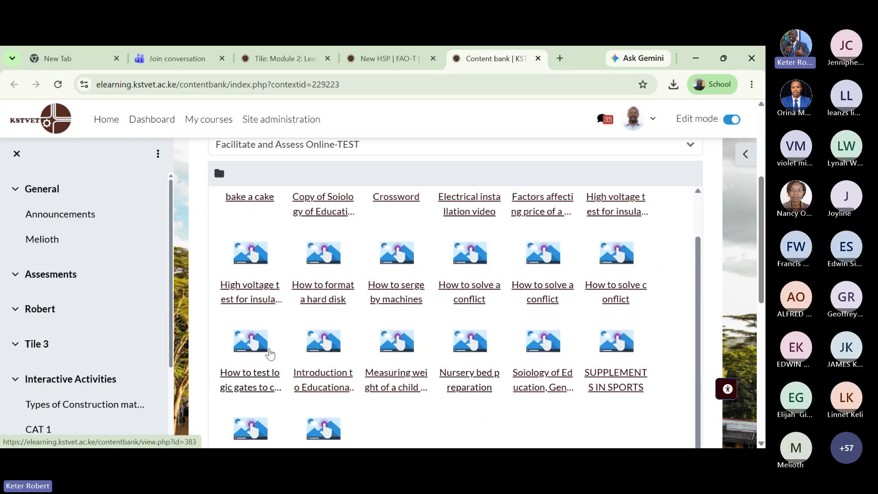
scroll(532, 326, down, 3)
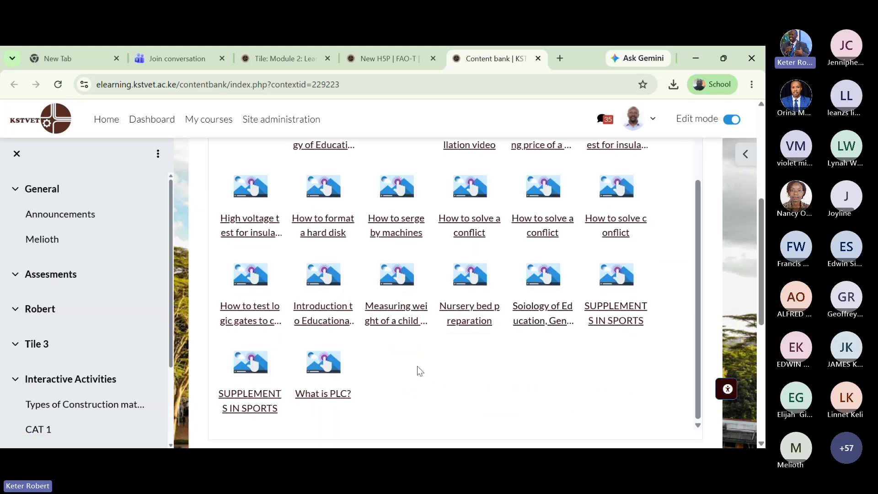
scroll(418, 366, up, 3)
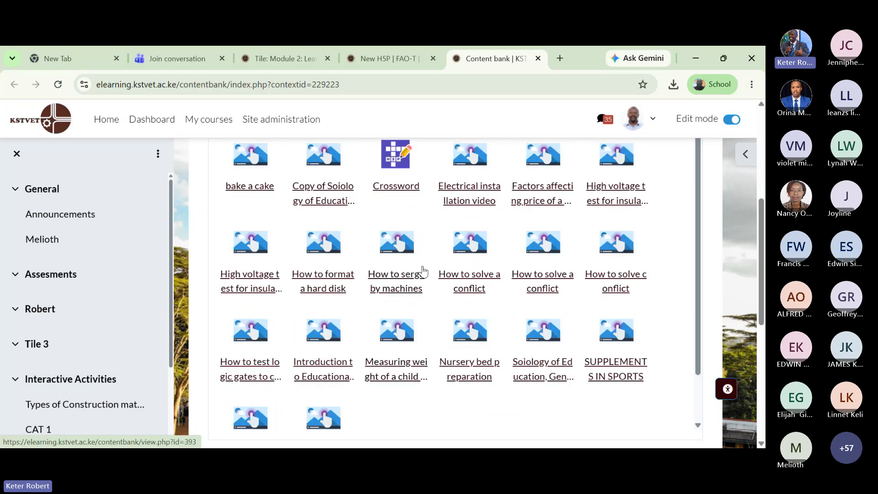
scroll(421, 274, up, 3)
scroll(430, 295, down, 1)
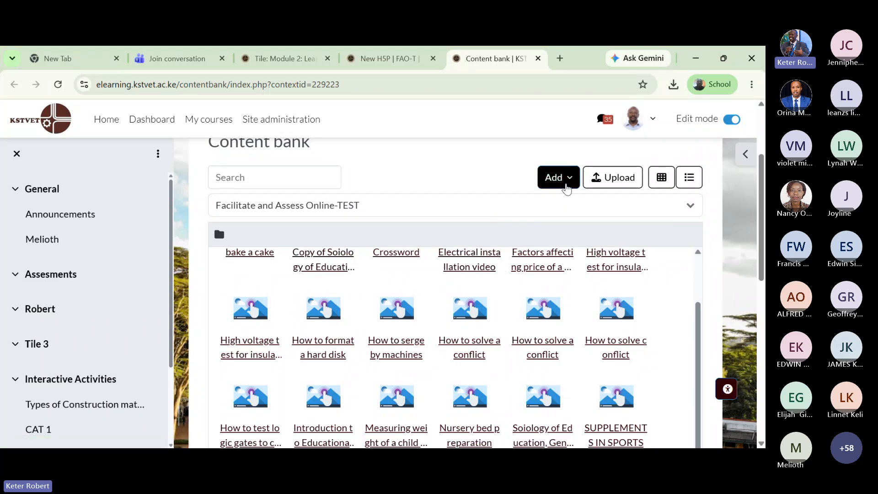
- Show the content bank's Add list and scroll through its H5P content types
click(571, 185)
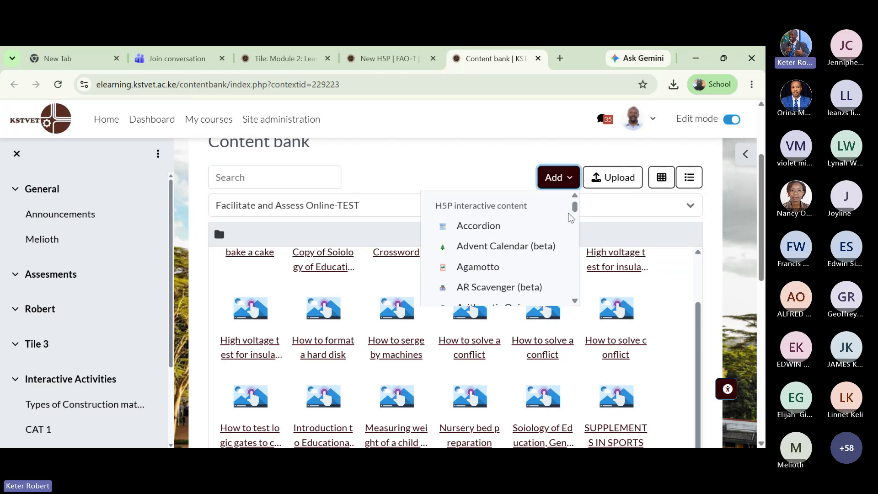
drag(575, 209, 584, 244)
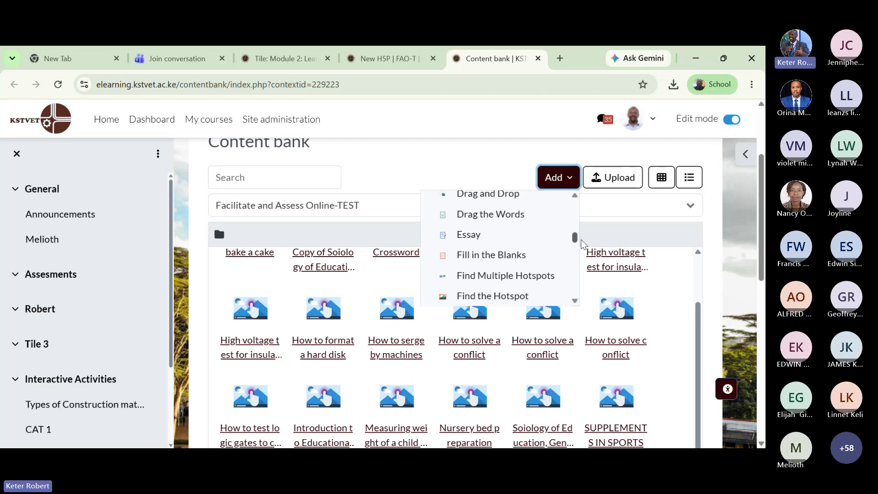
drag(582, 244, 580, 270)
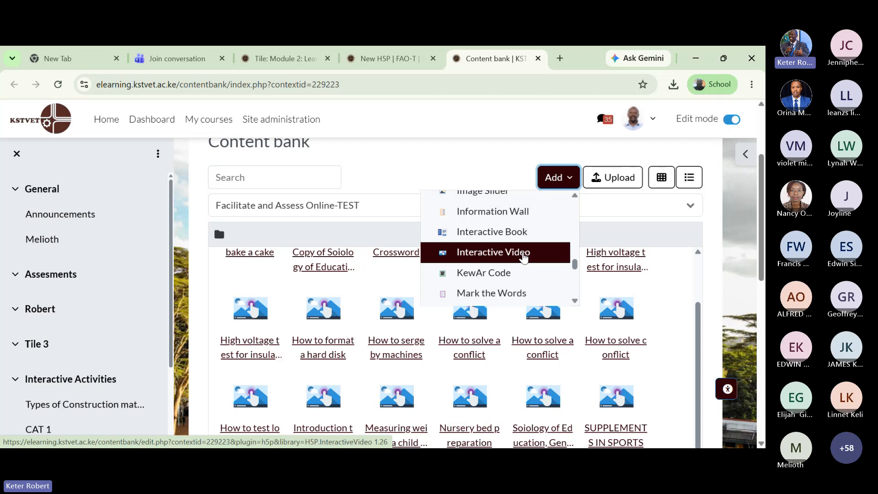
- Create a new Interactive Video item from the Add list
click(524, 258)
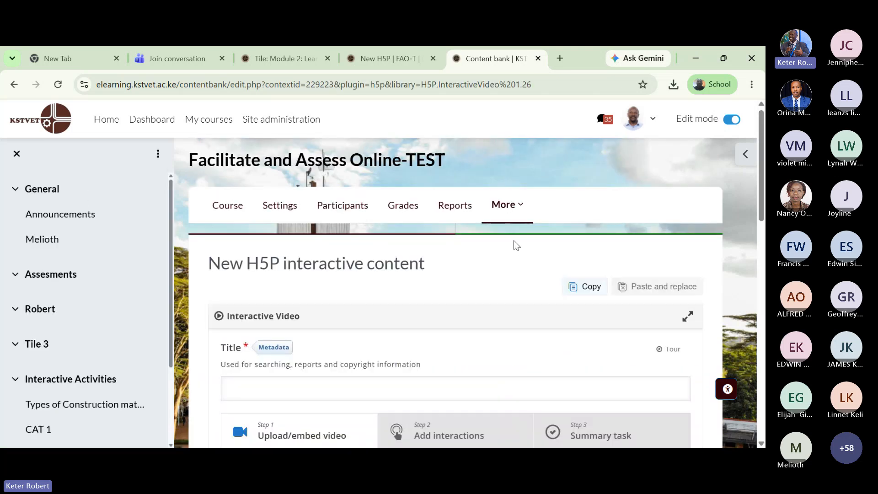
- Enter the title as the author's name followed by 'How to wrtite an official letter'
scroll(514, 240, down, 1)
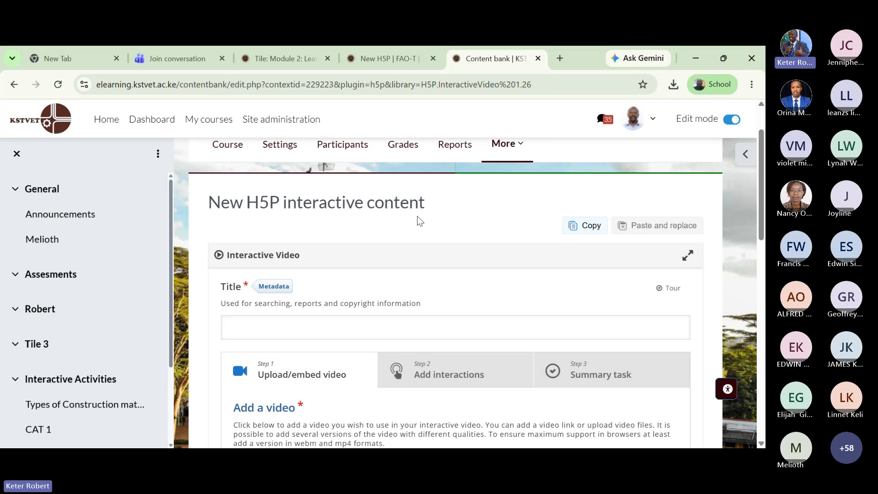
scroll(436, 209, down, 1)
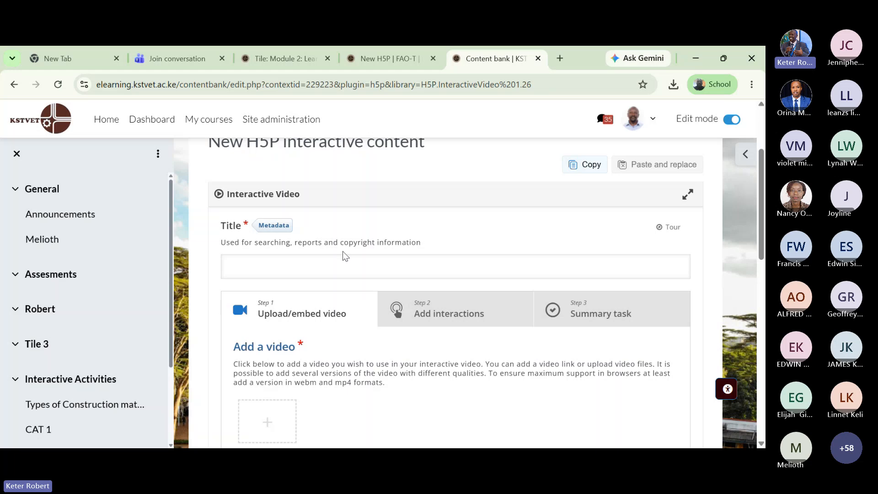
click(298, 262)
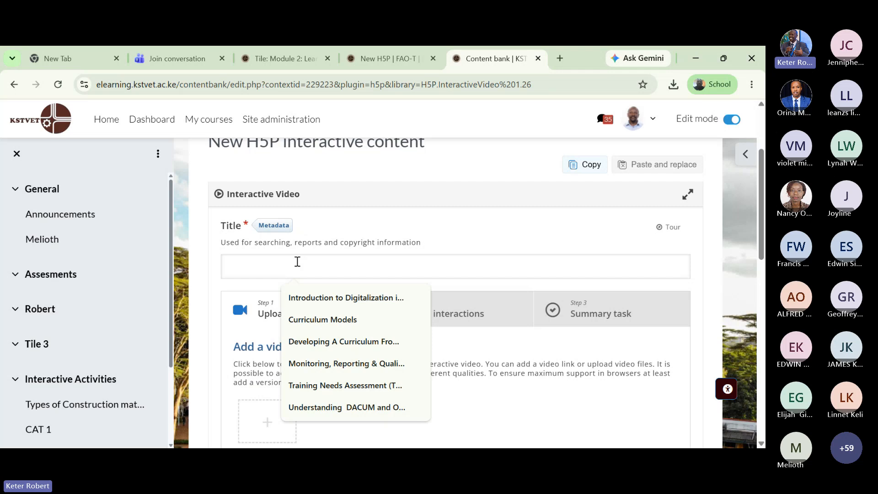
text(R)
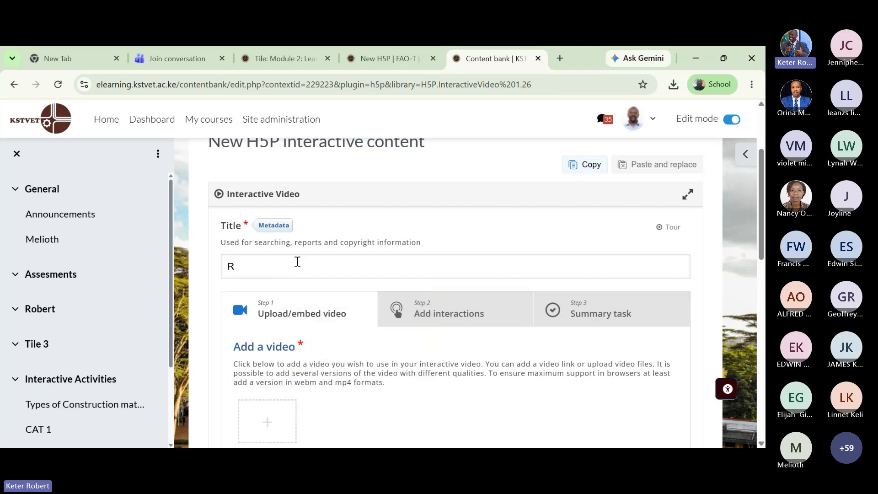
text(obert)
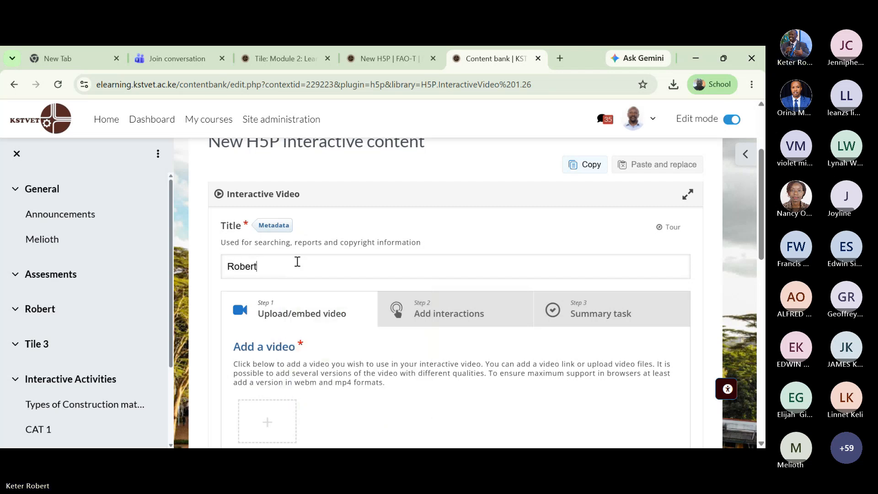
text( Keter)
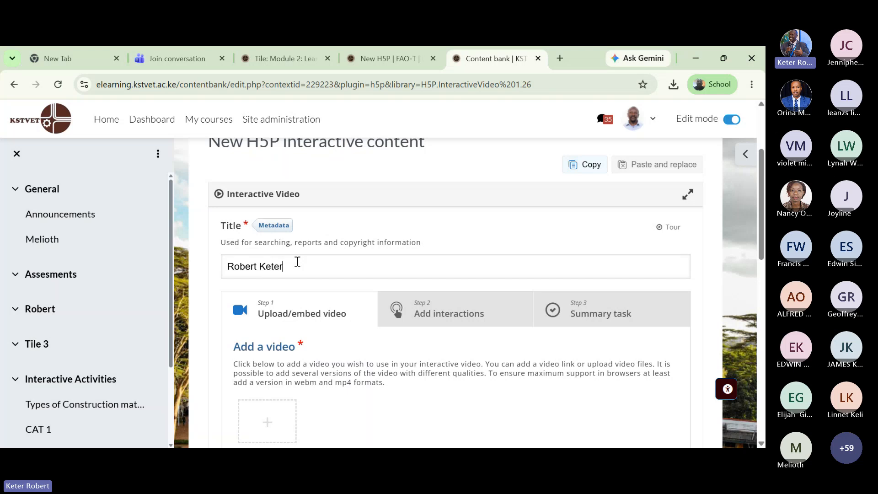
text( -)
text(How to)
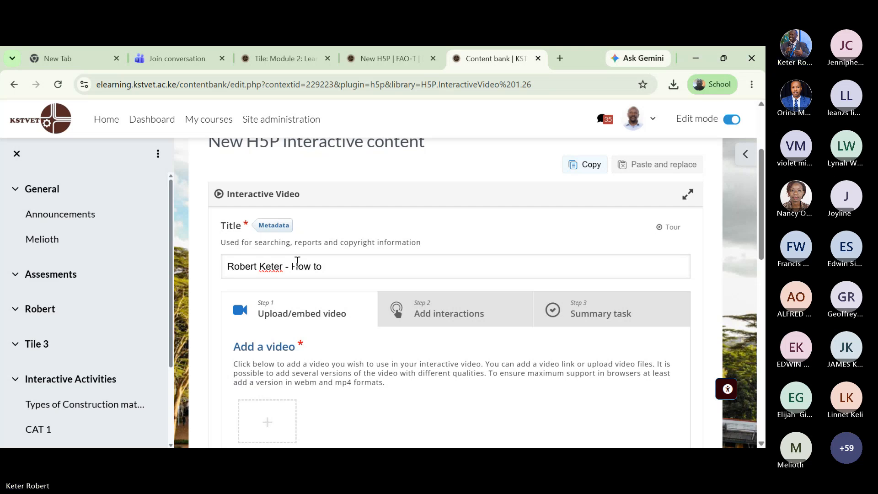
text( wrtite an official letter)
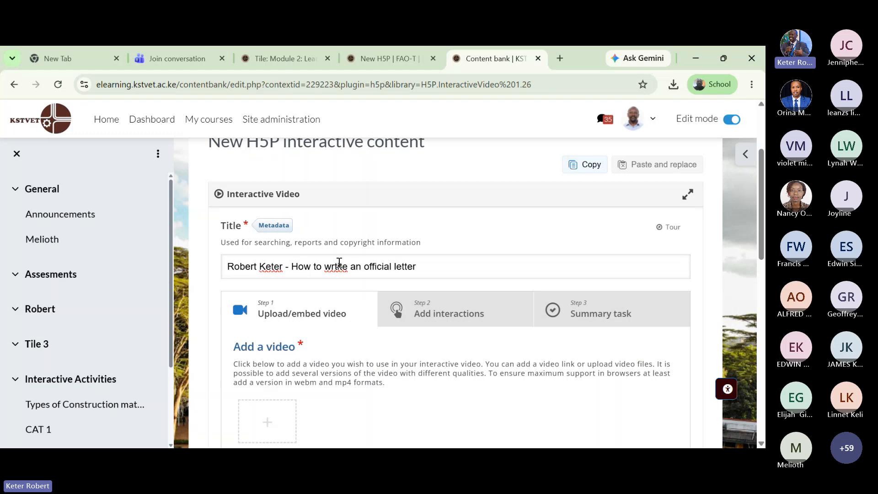
- Correct the misspelled 'wrtite' so the title reads 'How to write an official letter'
click(339, 265)
key(BackSpace)
key(BackSpace)
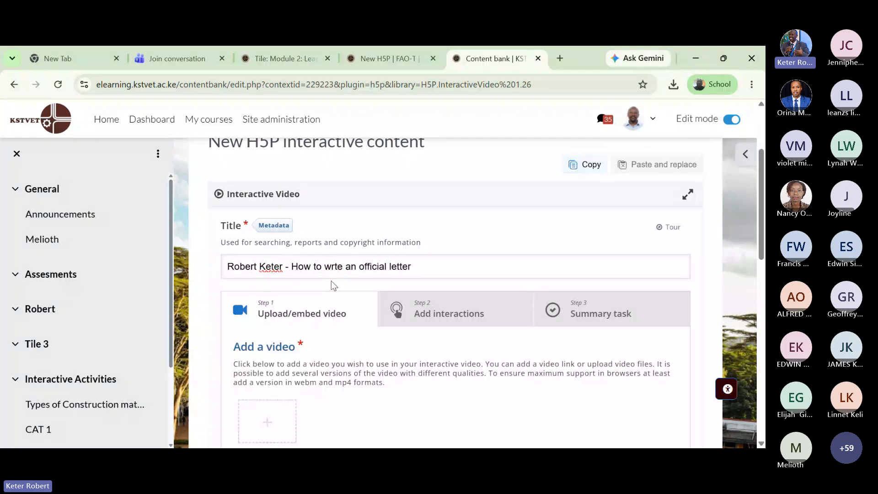
text(ite)
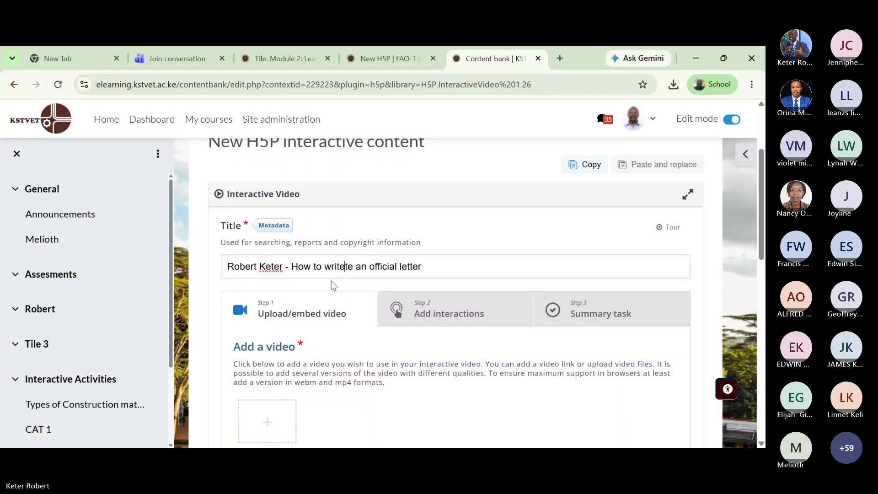
key(Delete)
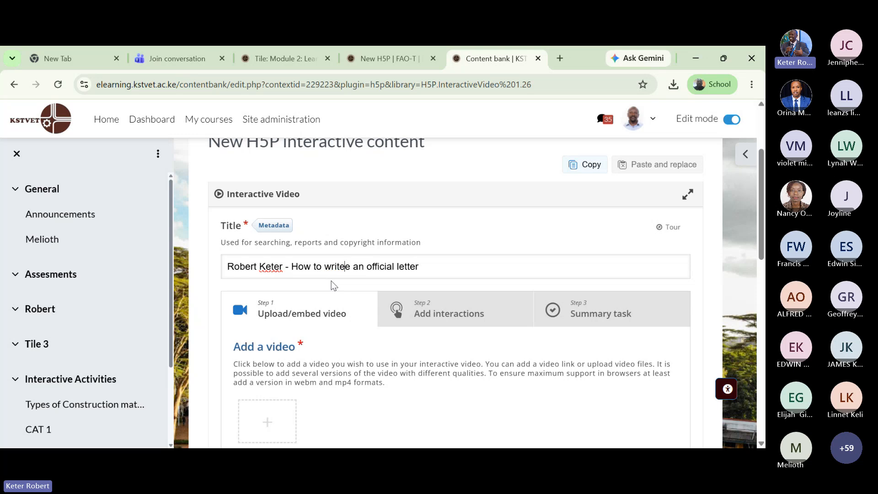
key(Delete)
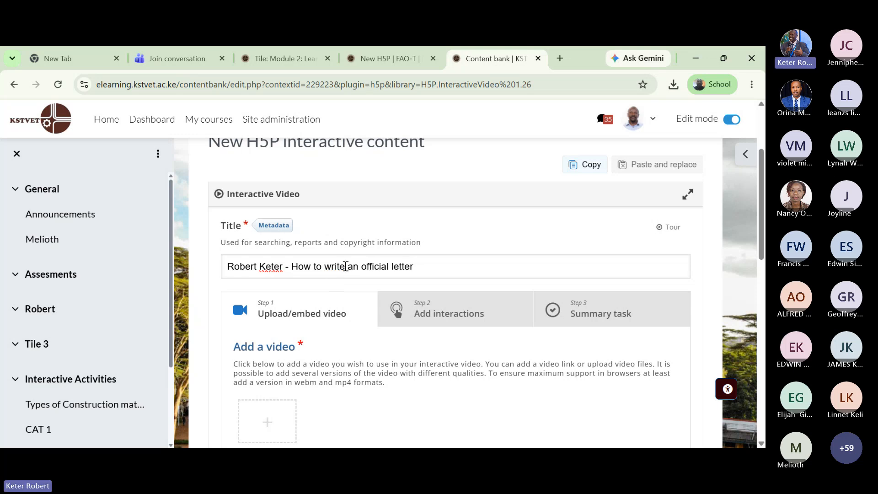
scroll(347, 265, down, 3)
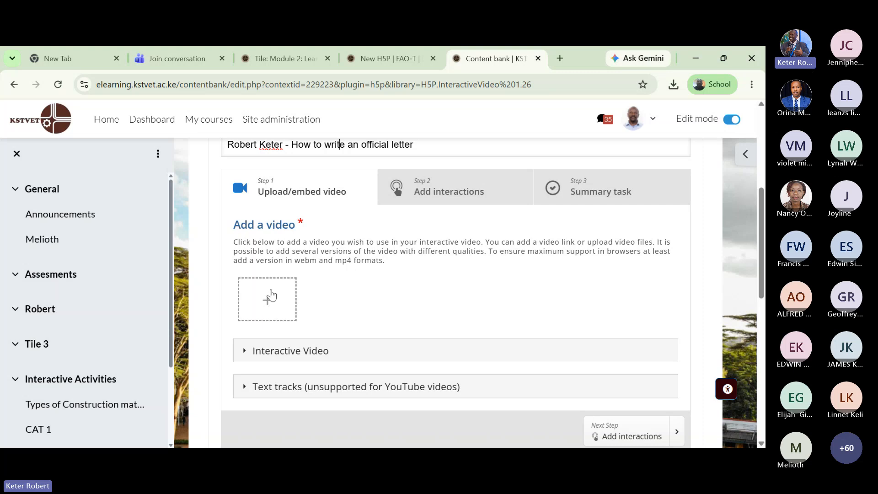
- Try Upload video file under Add a video, cancel the file picker, and open a new browser tab
click(268, 299)
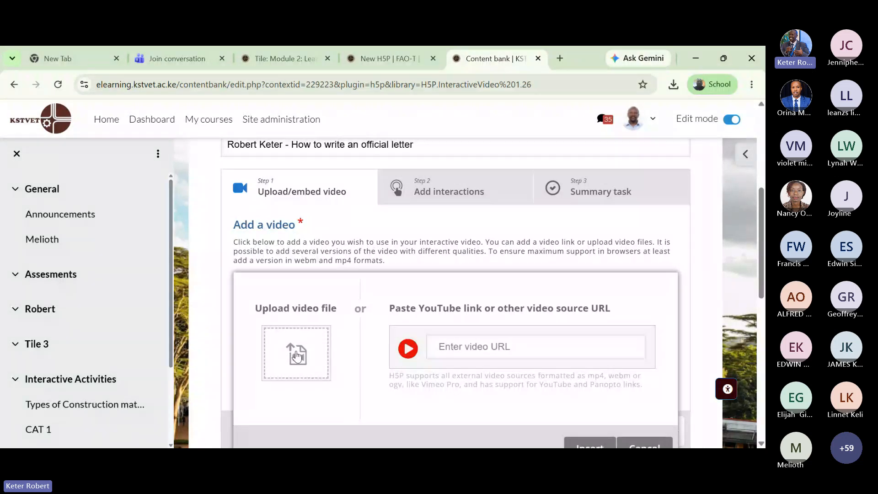
click(298, 355)
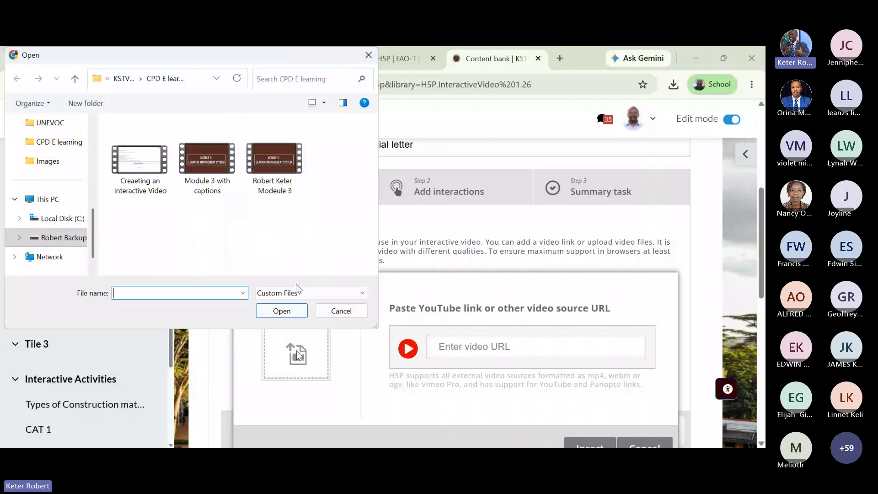
click(376, 95)
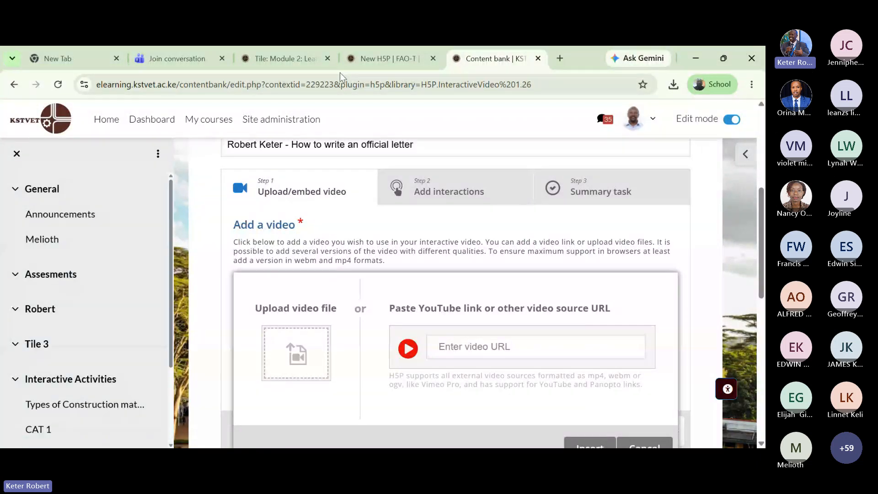
click(560, 59)
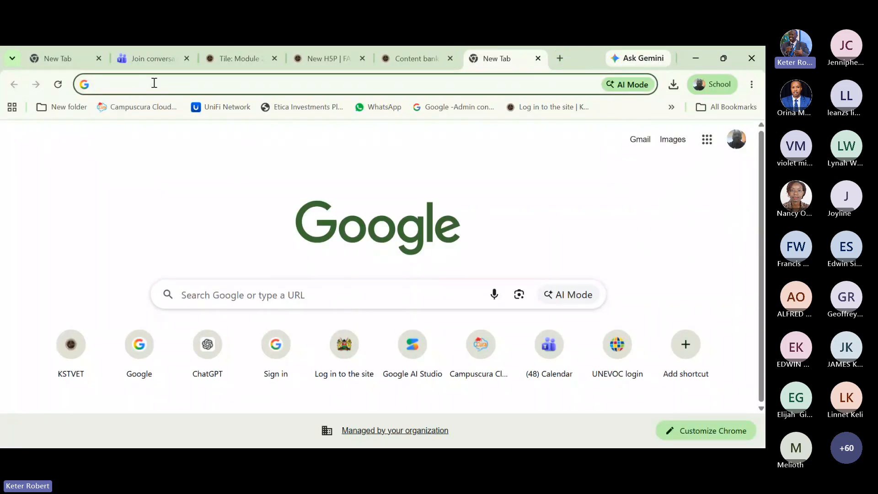
- Go to YouTube and search for 'Writting an official letter'
text(yout)
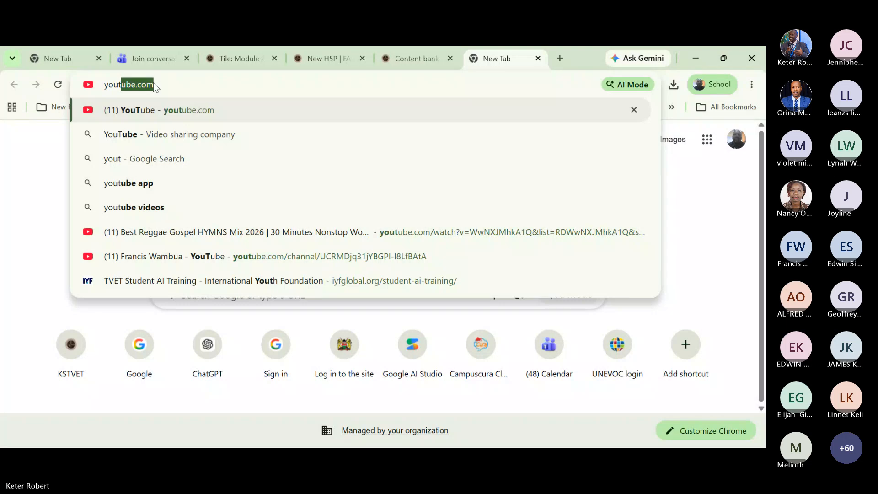
click(197, 110)
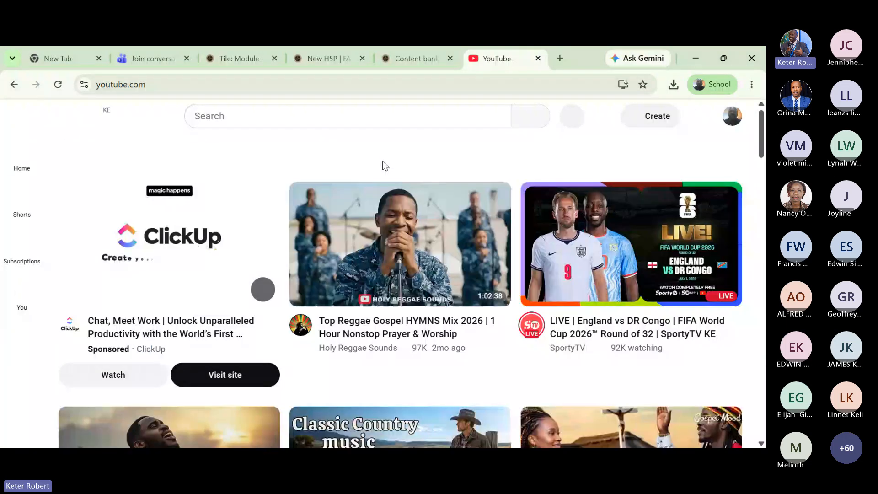
click(252, 119)
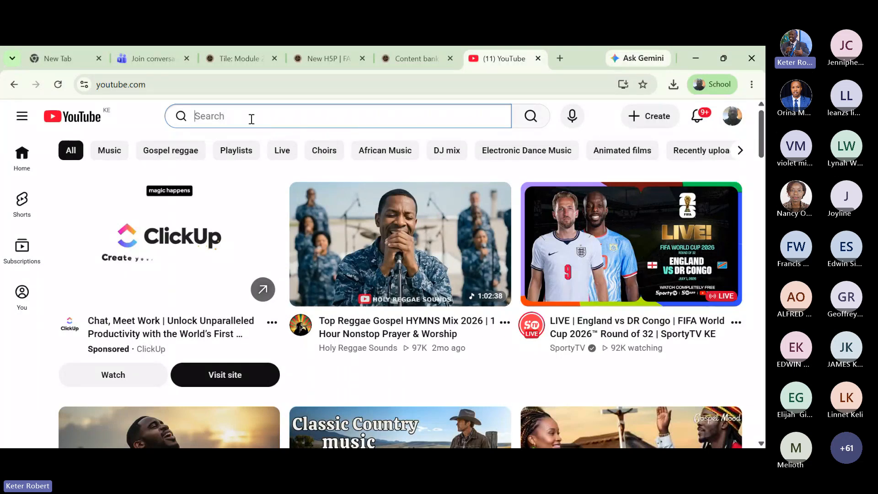
text(Writtin)
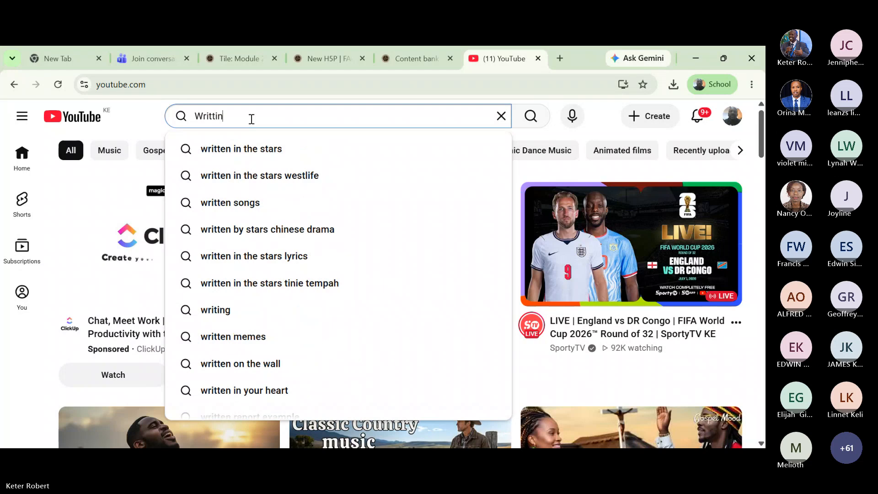
text(g an o)
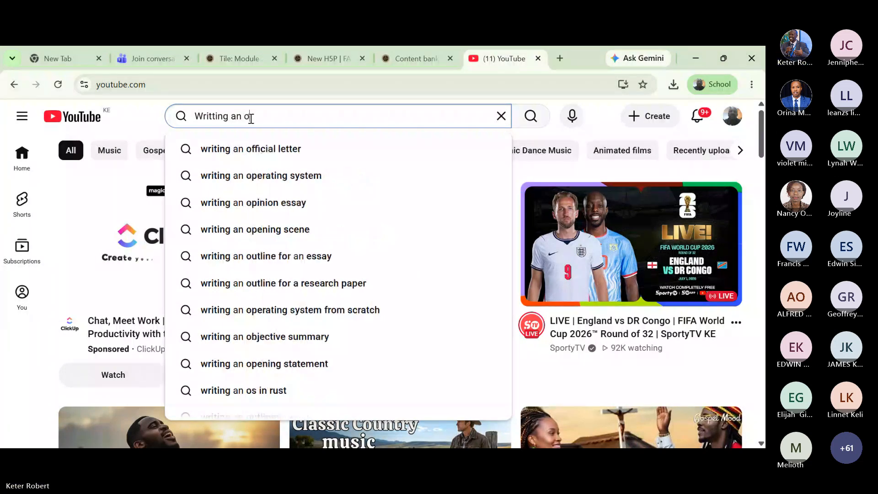
text(fficial letter)
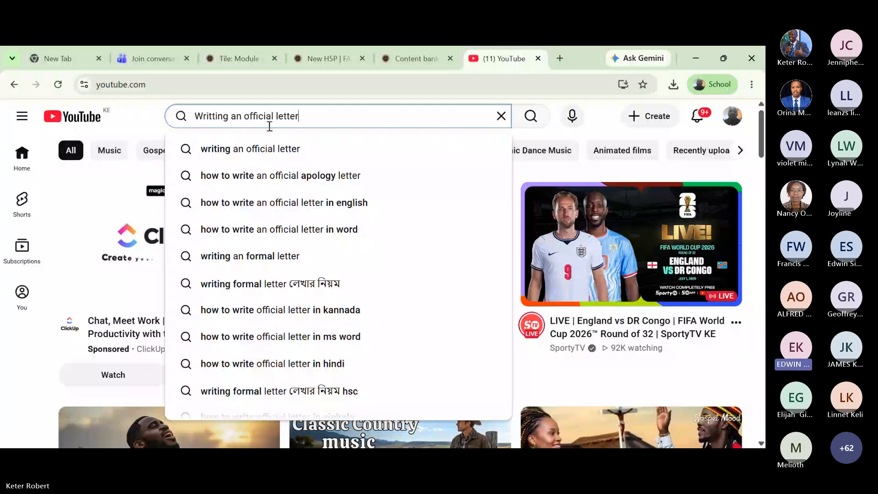
click(280, 148)
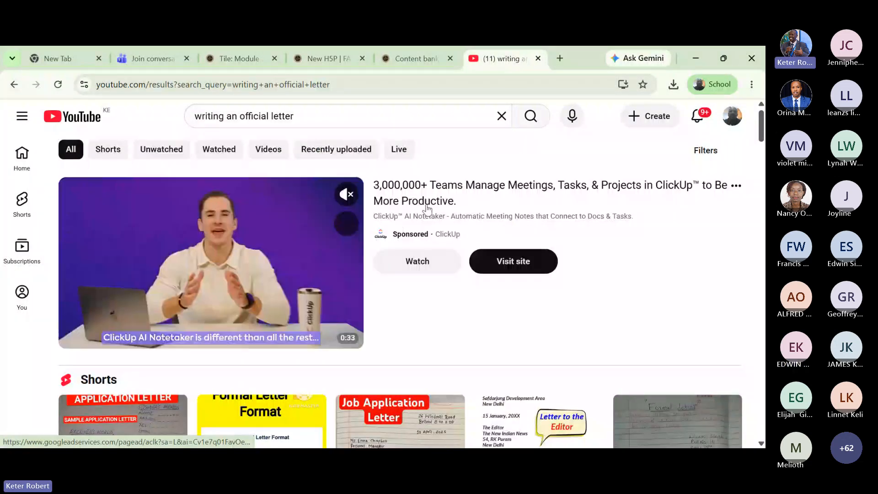
- Open the engVid video 'Writing Letters: formal & informal English' from the results
scroll(425, 206, down, 4)
scroll(426, 209, down, 2)
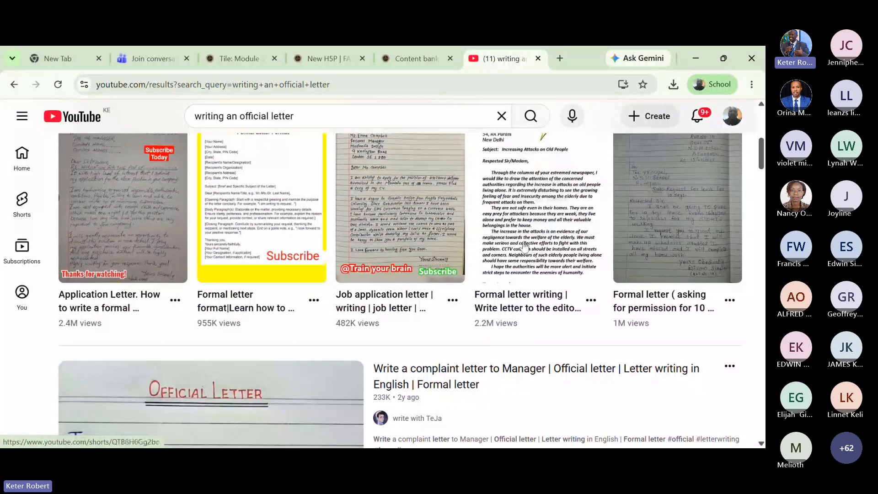
scroll(525, 247, down, 7)
scroll(525, 246, up, 2)
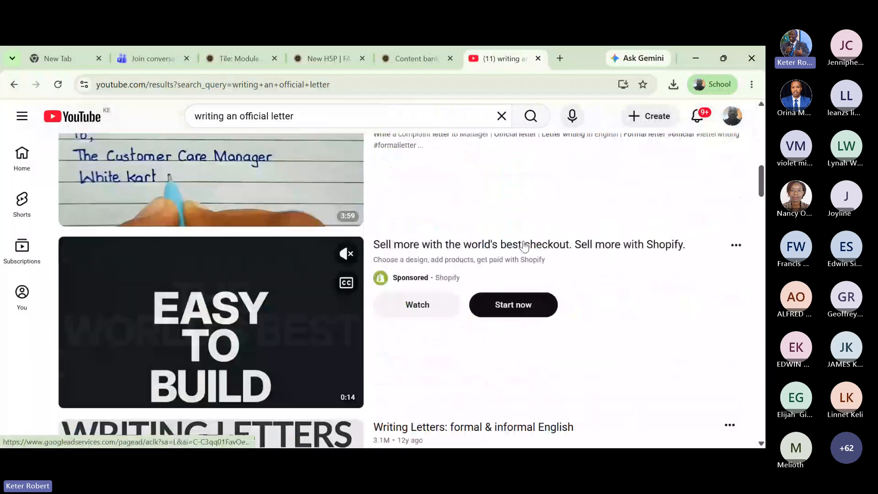
scroll(525, 247, down, 4)
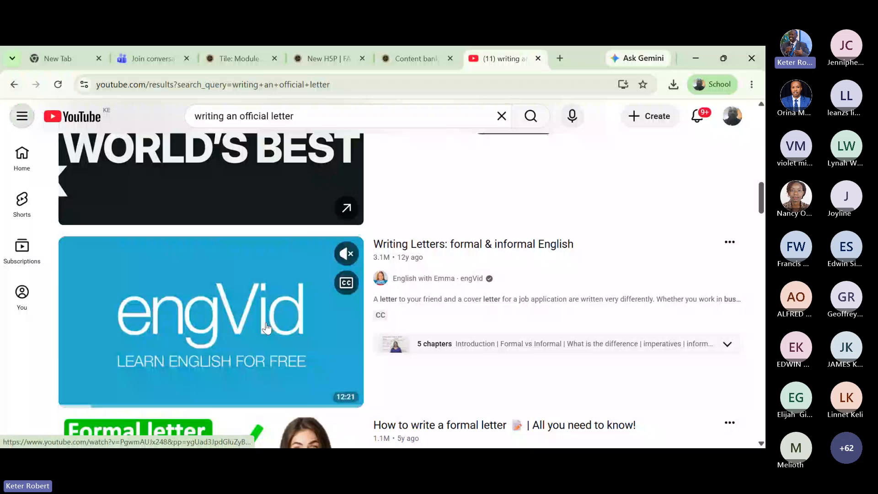
click(266, 327)
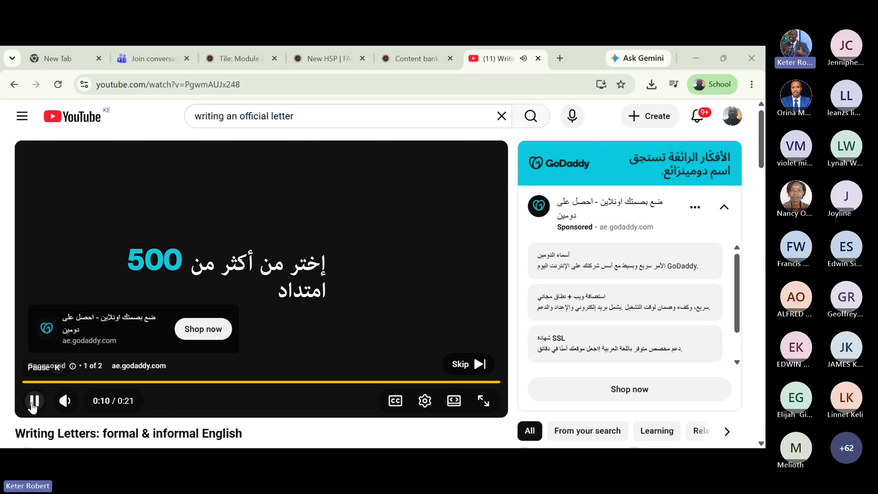
- Skip the pre-roll ad and pause the lesson video near its start
click(33, 402)
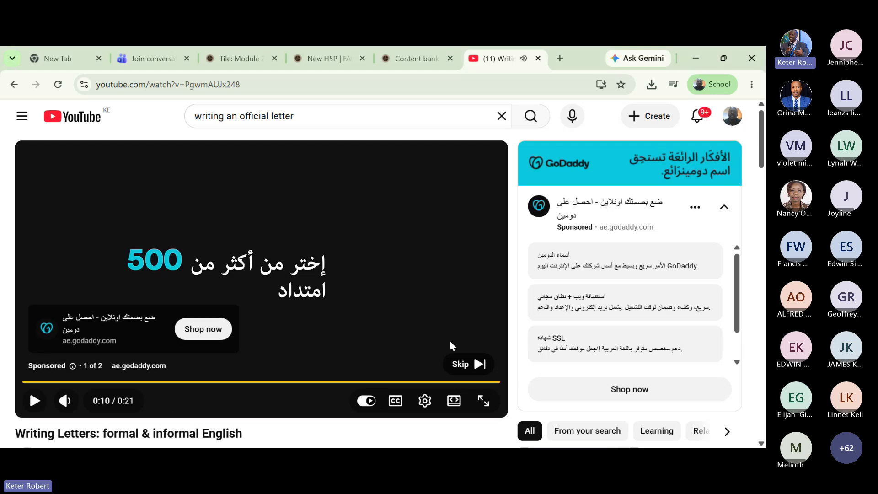
click(464, 364)
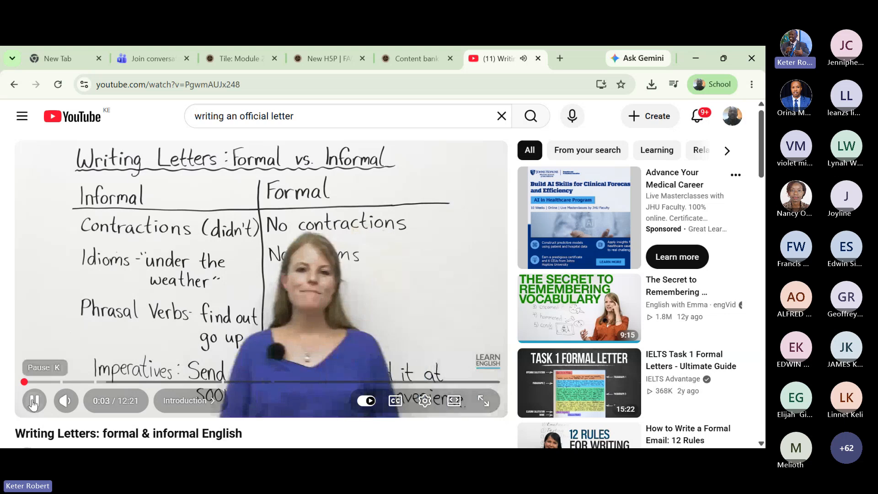
click(25, 403)
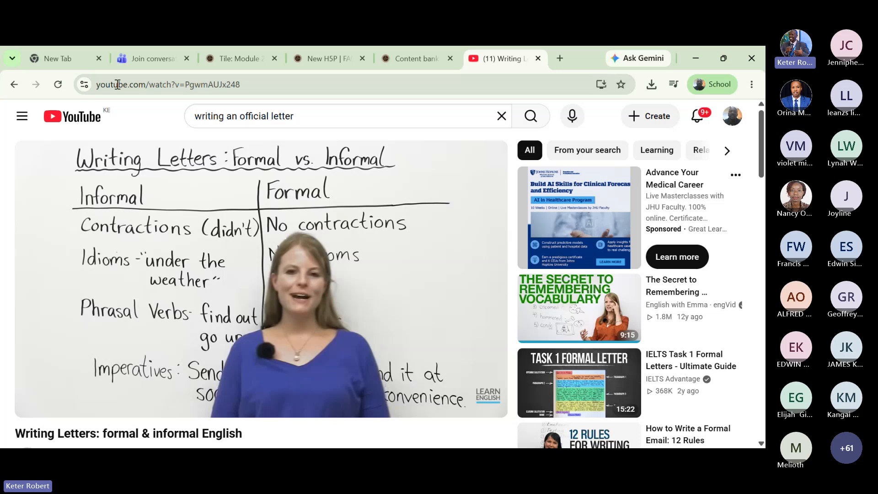
- Copy the video's link (youtube.com/watch?v=PgwmAUJx248) from the player's right-click menu
click(242, 82)
drag(242, 82, 82, 85)
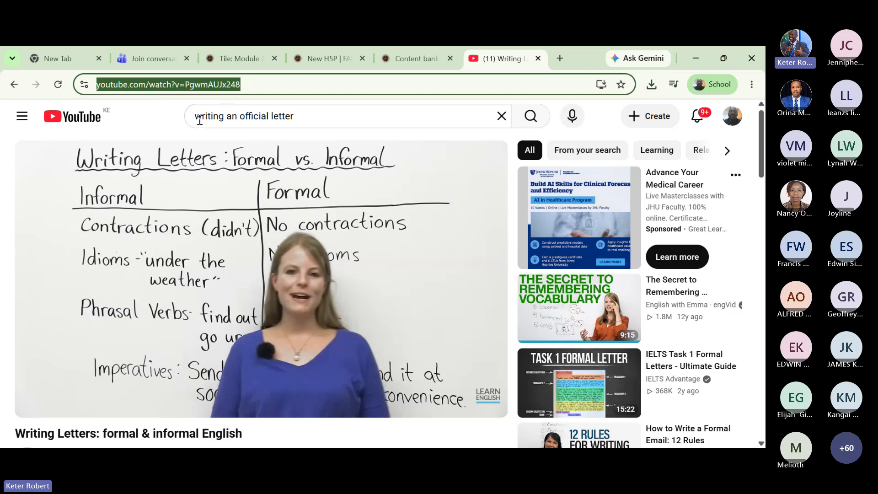
mouse_move(191, 197)
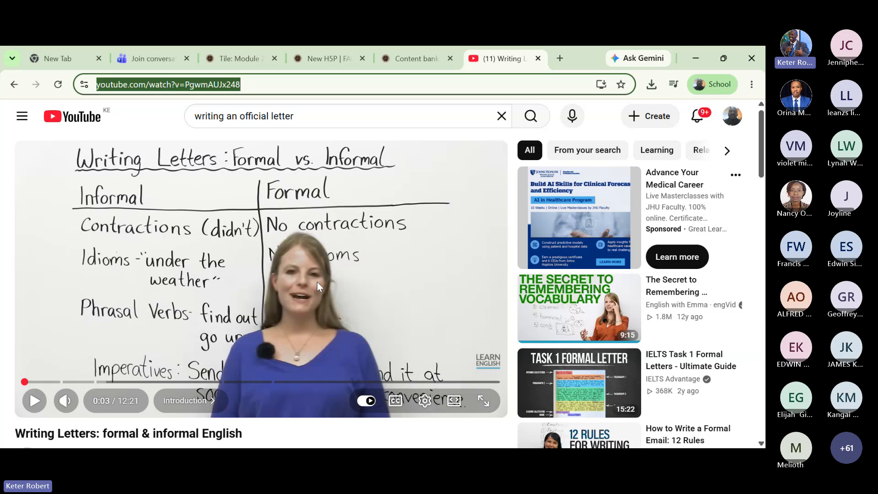
right_click(259, 231)
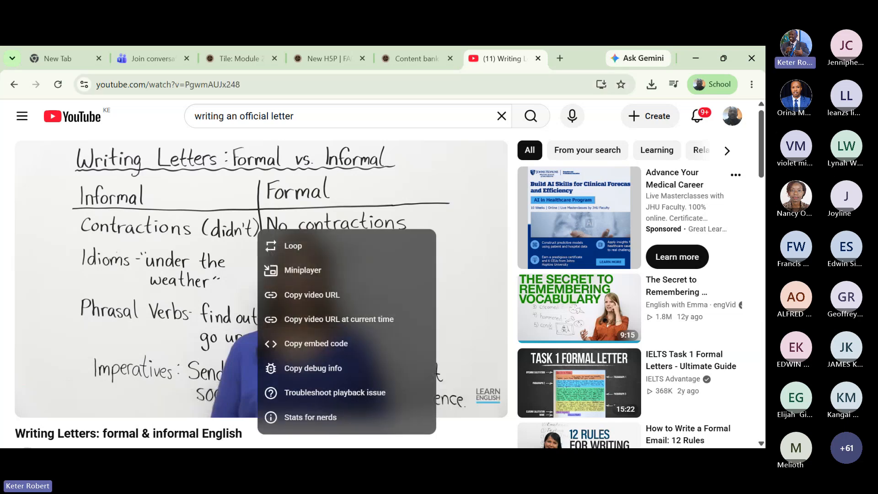
click(328, 301)
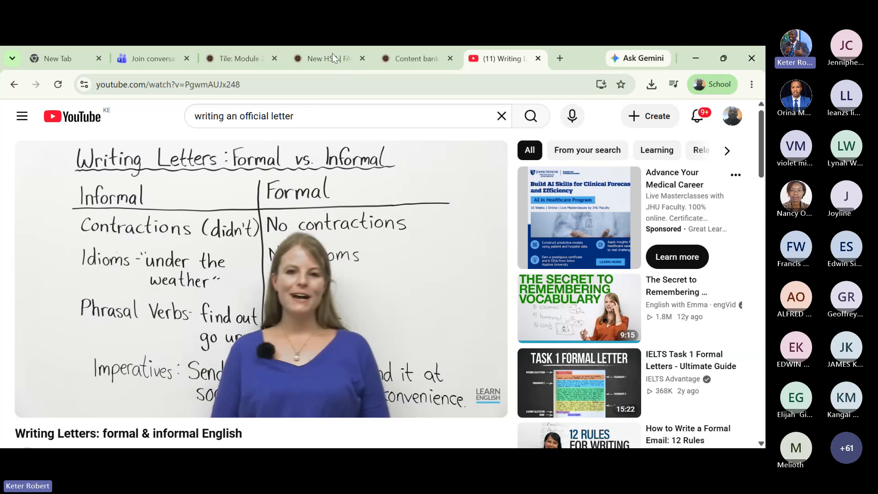
- Paste the copied YouTube link into the video URL field and insert it as the source
click(419, 58)
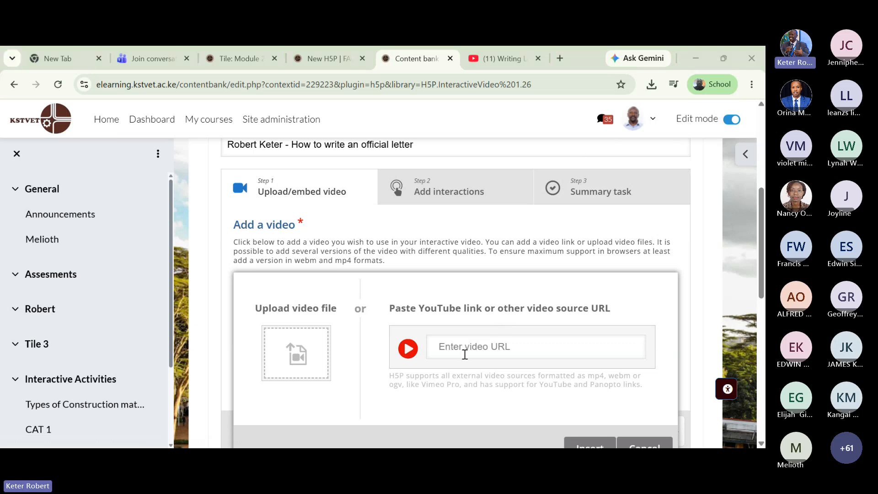
right_click(452, 346)
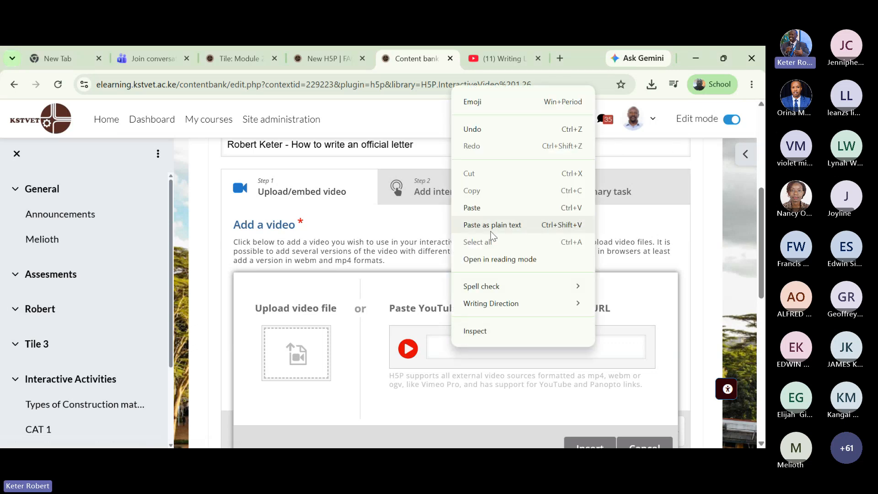
click(489, 206)
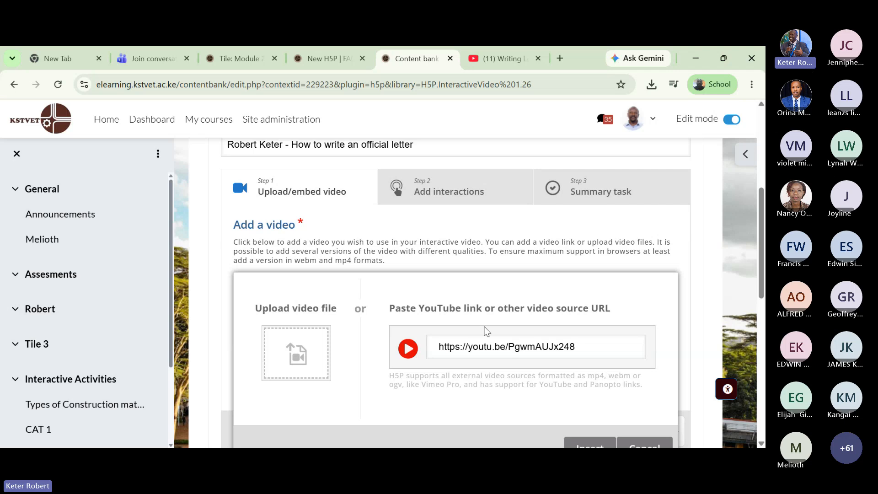
scroll(481, 289, down, 3)
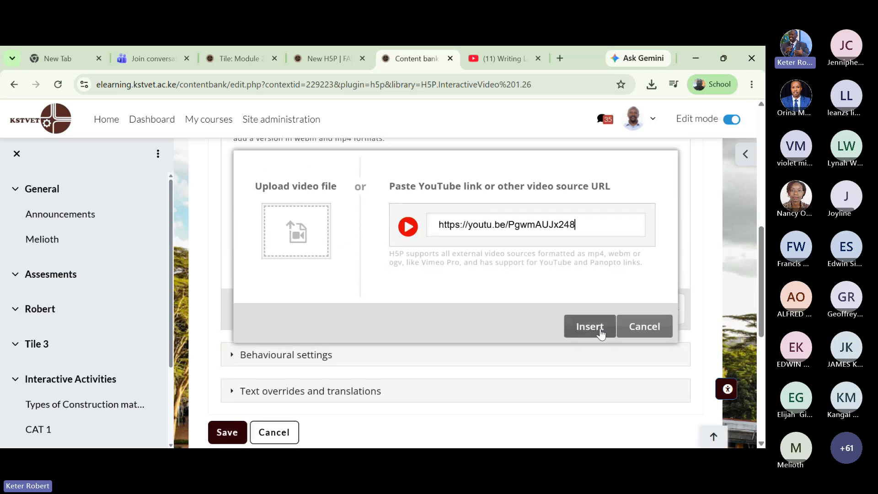
click(590, 333)
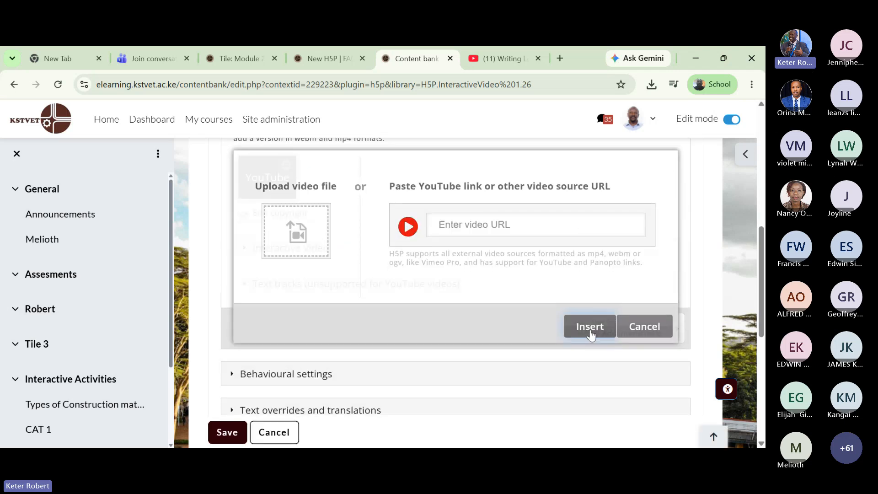
scroll(440, 346, up, 3)
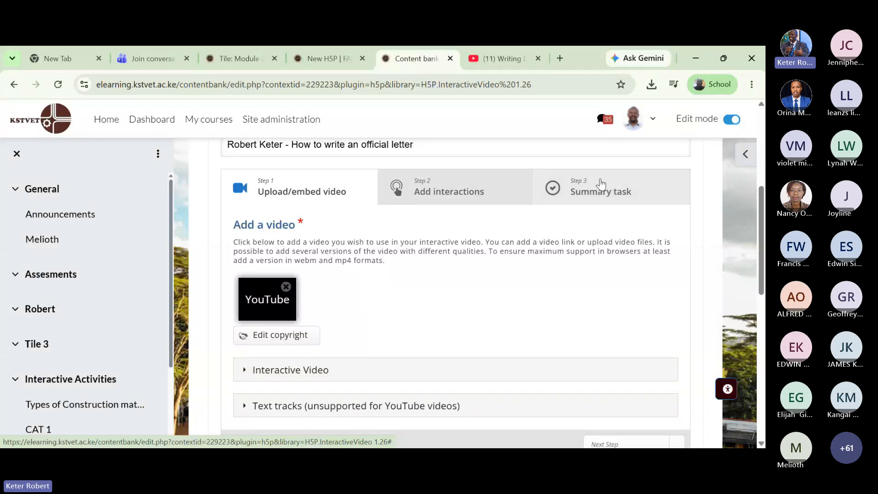
- Move to the Add interactions step, briefly revisiting the video upload step
click(468, 188)
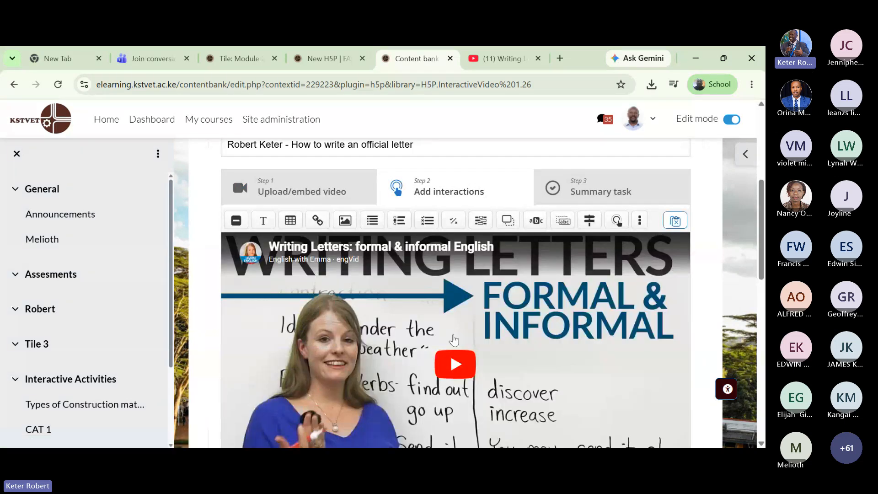
scroll(511, 326, down, 2)
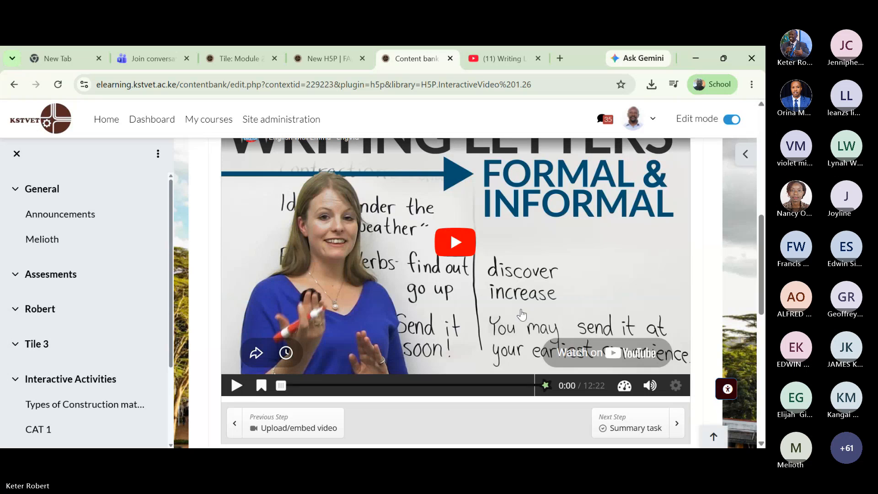
scroll(520, 314, up, 2)
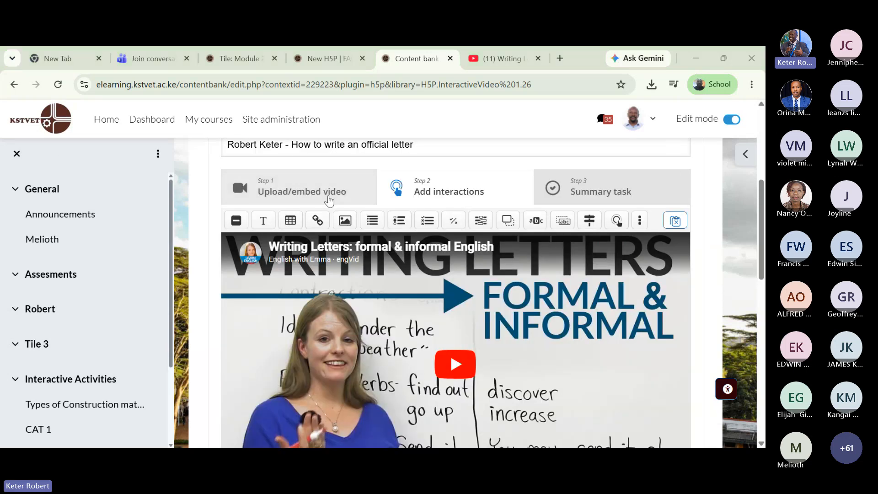
click(327, 192)
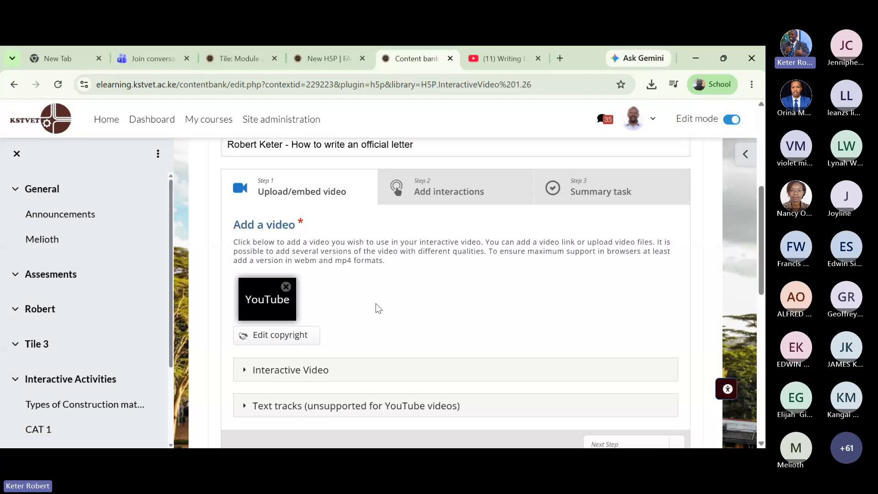
scroll(375, 304, down, 3)
scroll(375, 303, up, 3)
click(442, 197)
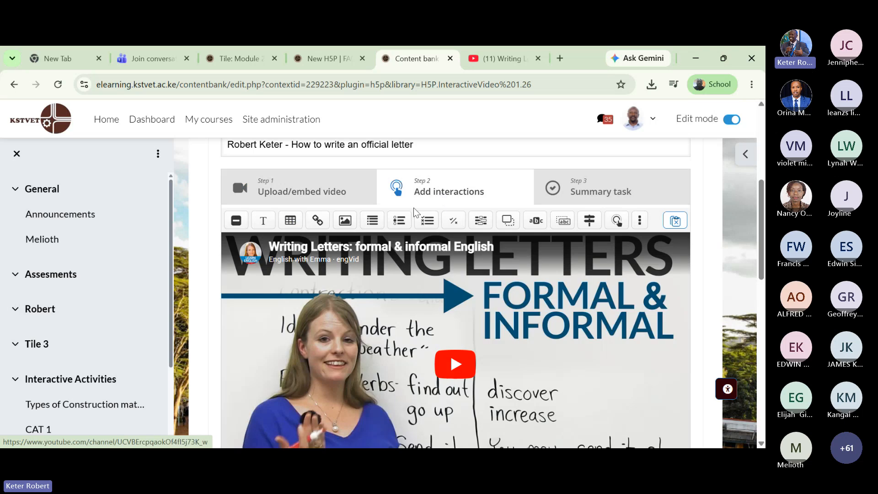
- Cue the lesson video to 1:28 with the seek bar and pause it there
scroll(517, 285, down, 2)
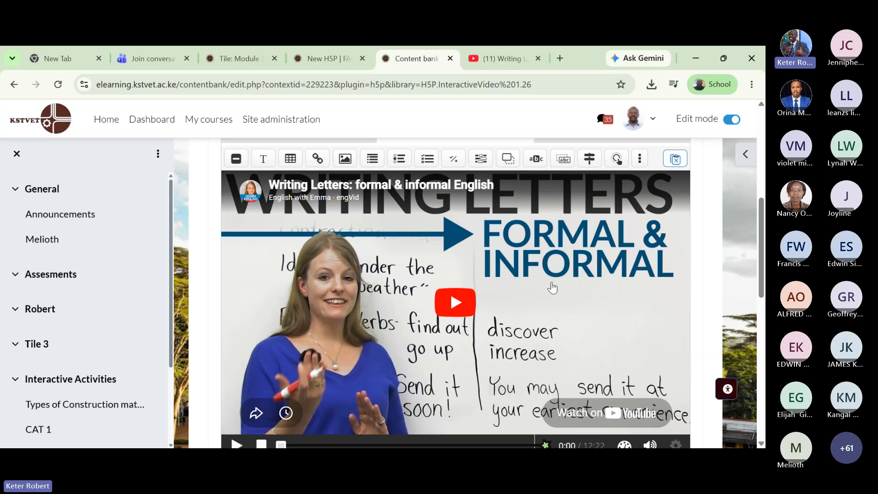
scroll(497, 290, down, 1)
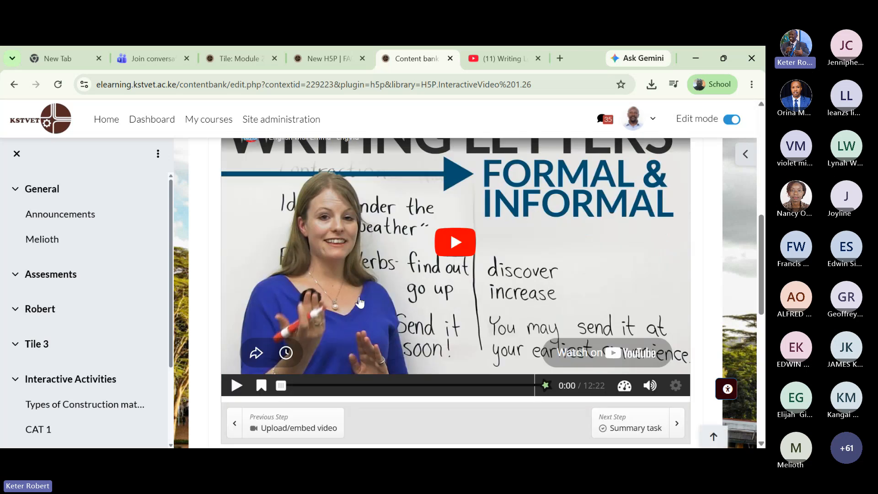
scroll(384, 308, up, 1)
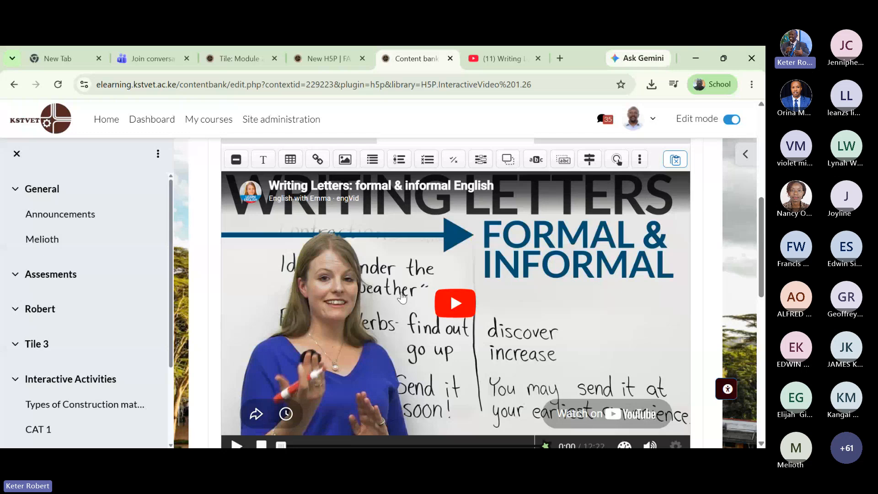
scroll(402, 297, down, 1)
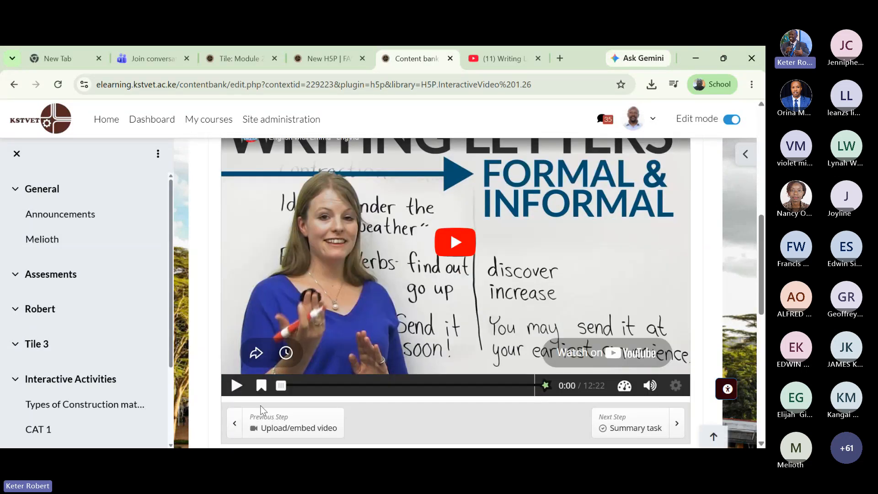
mouse_move(283, 388)
mouse_down()
mouse_move(504, 398)
mouse_move(313, 392)
mouse_up()
click(236, 387)
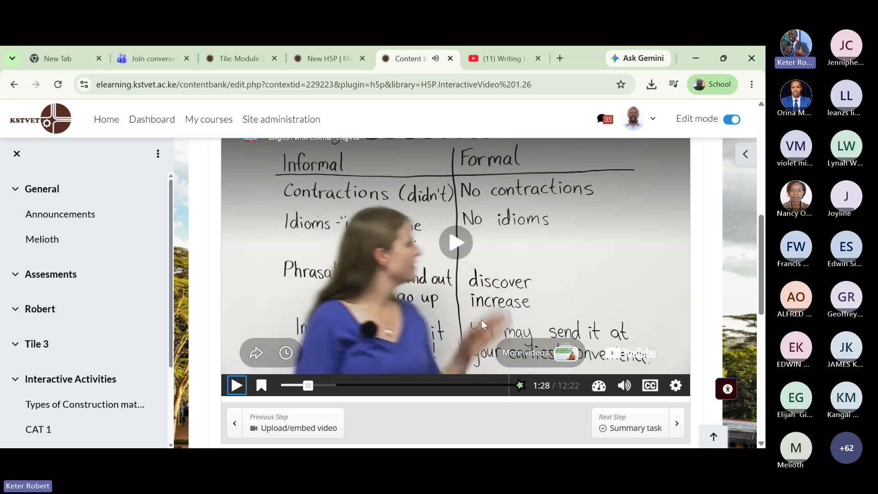
scroll(481, 320, up, 3)
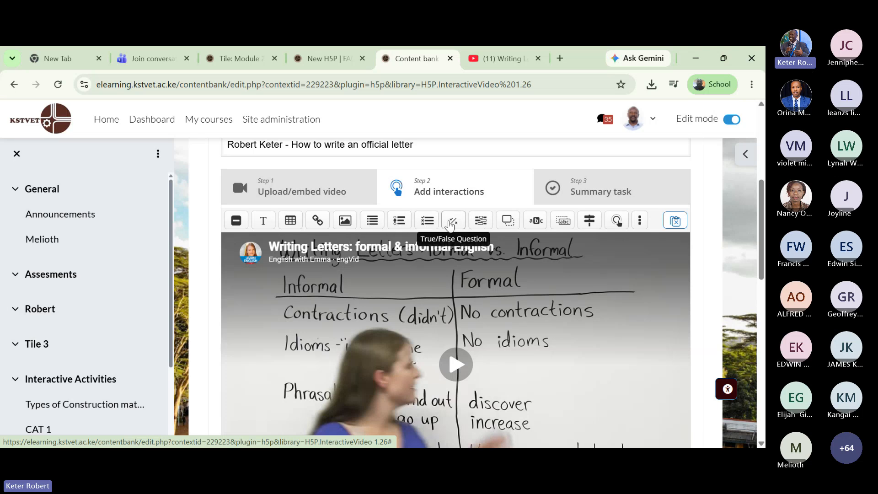
- Add a True/False question spanning 1:28.61 to 1:38.61 and place the cursor in its Question field
click(452, 223)
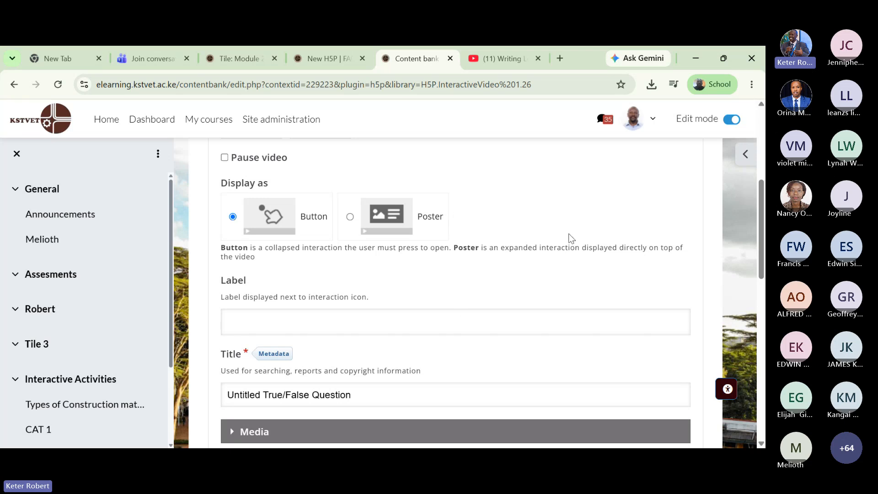
scroll(569, 233, up, 4)
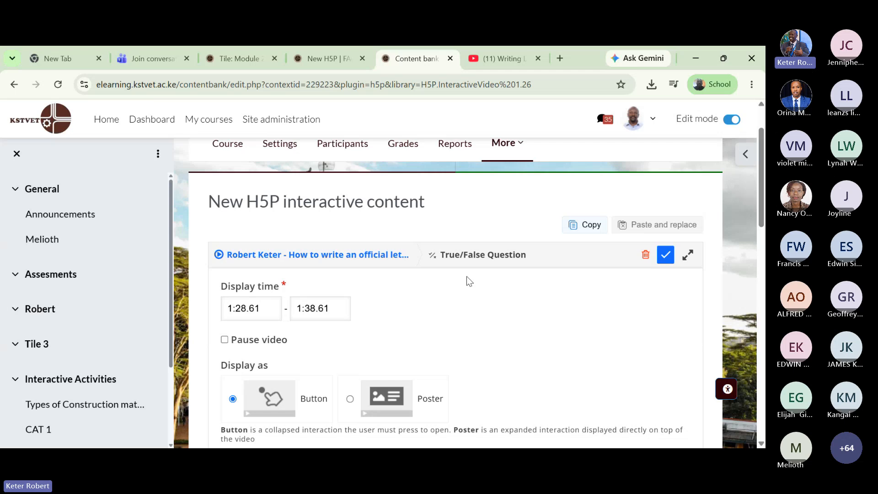
scroll(466, 276, down, 6)
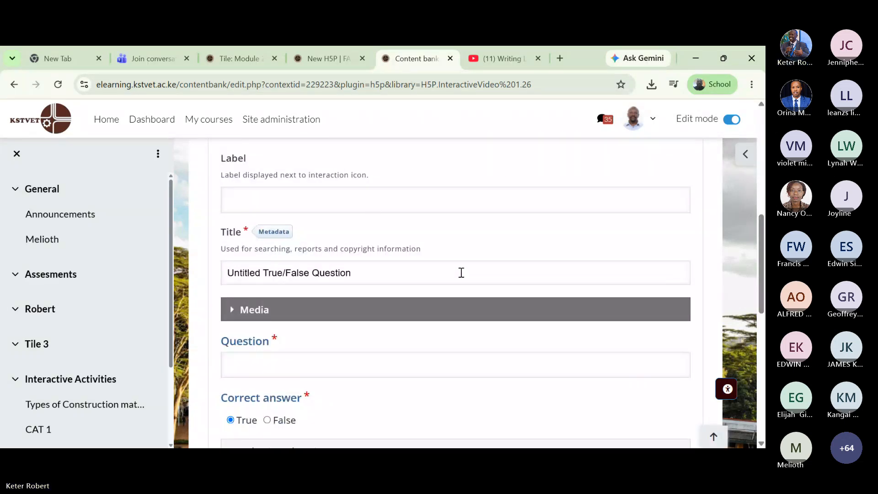
scroll(375, 196, down, 1)
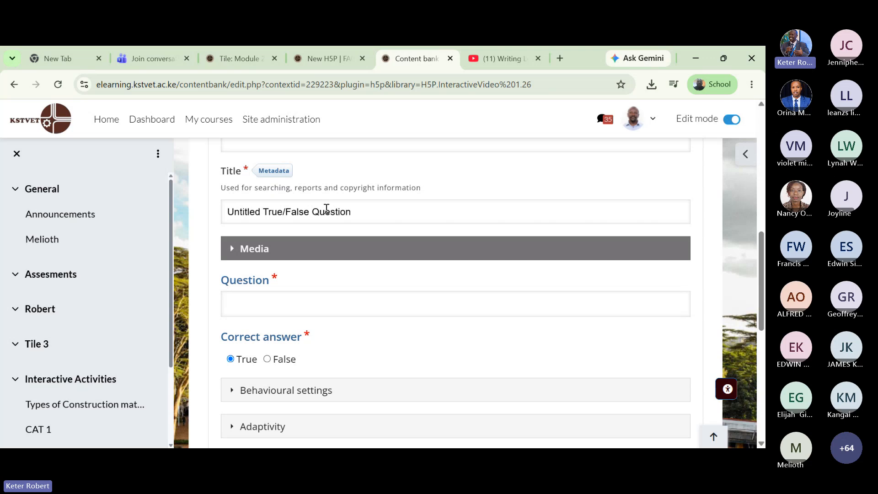
click(290, 304)
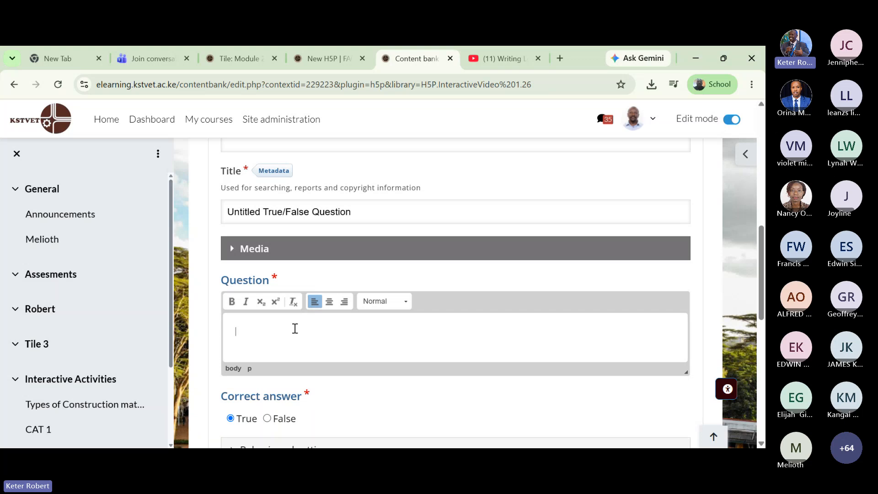
- Enter the question 'After watching the video, are you able to write an official letter?'
text(Do y)
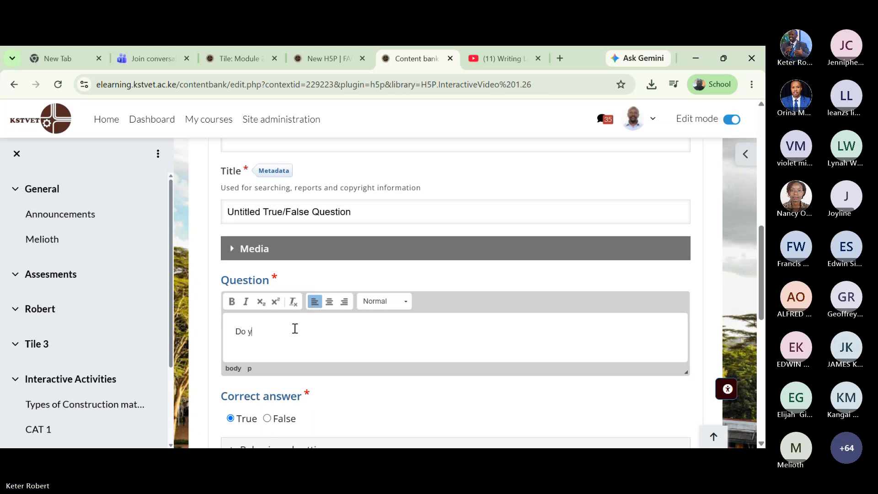
key(BackSpace)
key(BackSpace)
key(BackSpace)
key(BackSpace)
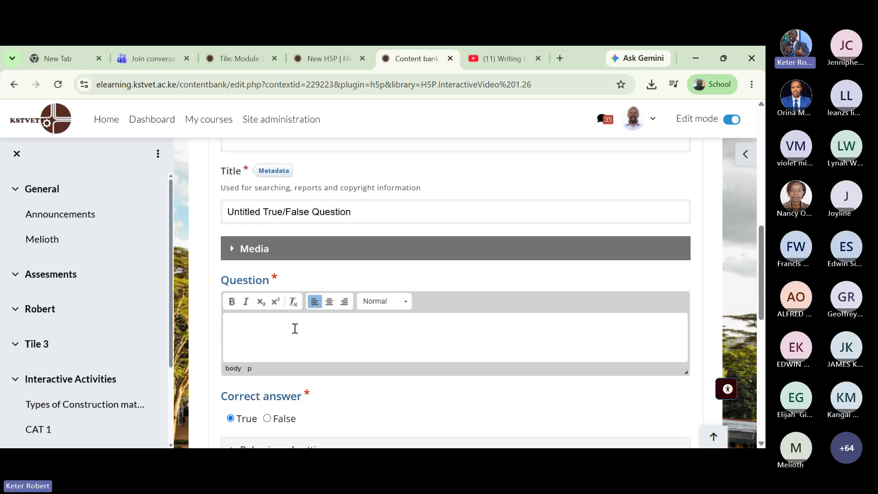
text(Aftere)
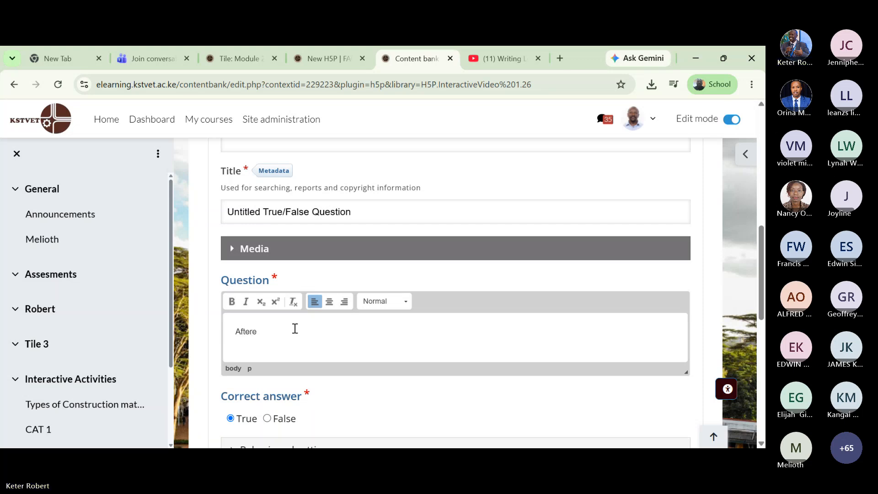
key(BackSpace)
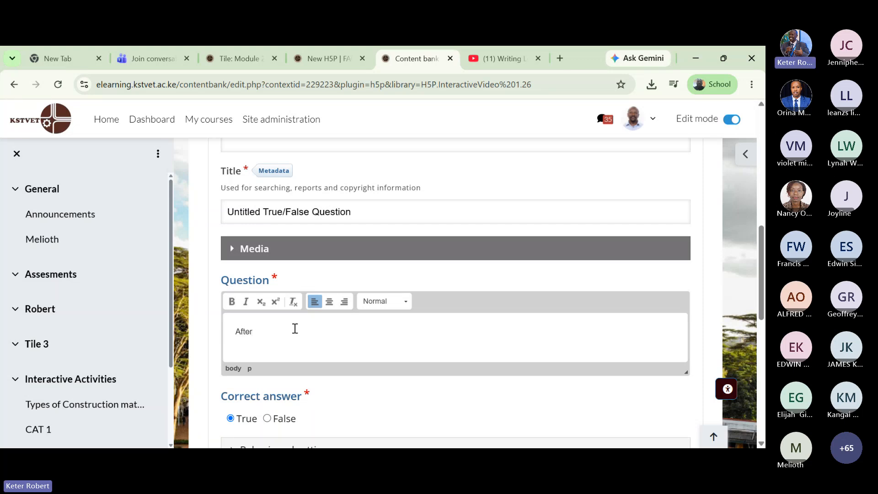
text(watching the video)
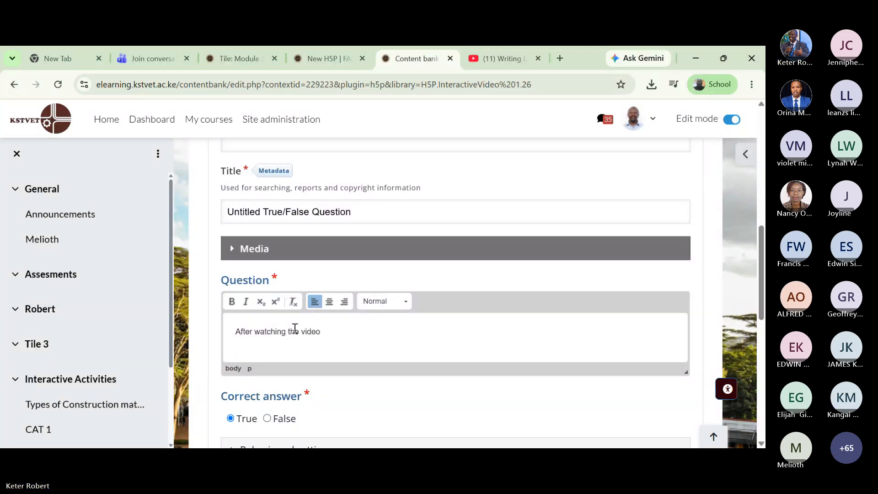
text(, can you)
key(BackSpace)
key(BackSpace)
key(BackSpace)
key(BackSpace)
key(BackSpace)
key(BackSpace)
key(BackSpace)
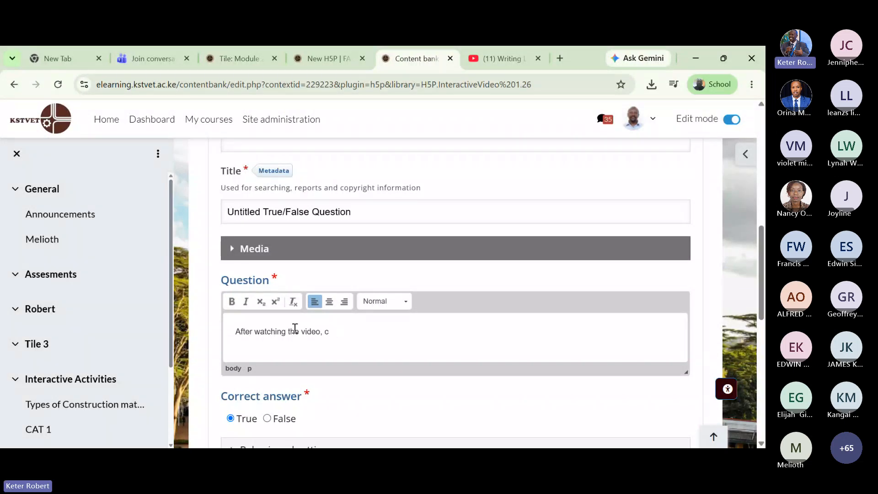
text(are you able to write )
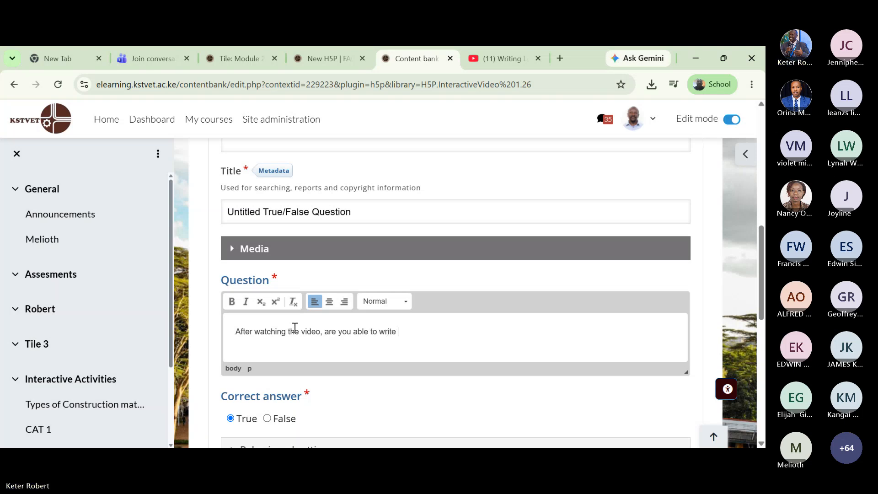
text(an offic)
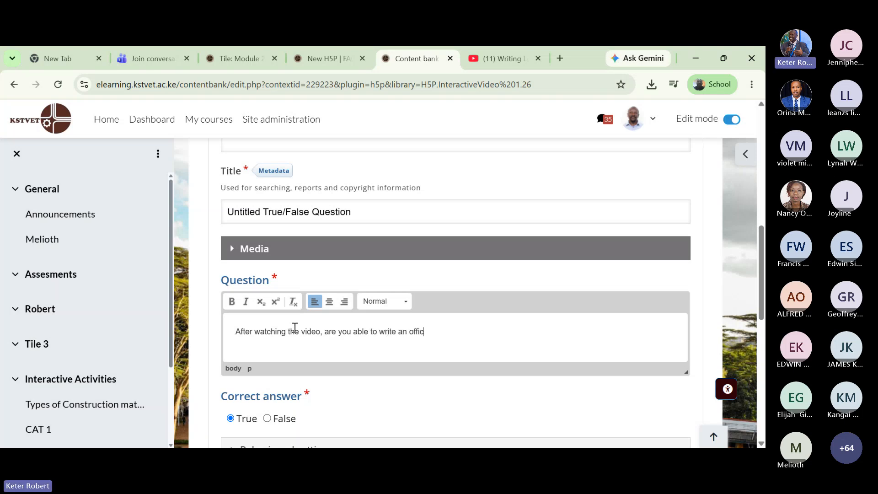
text(ial letter?)
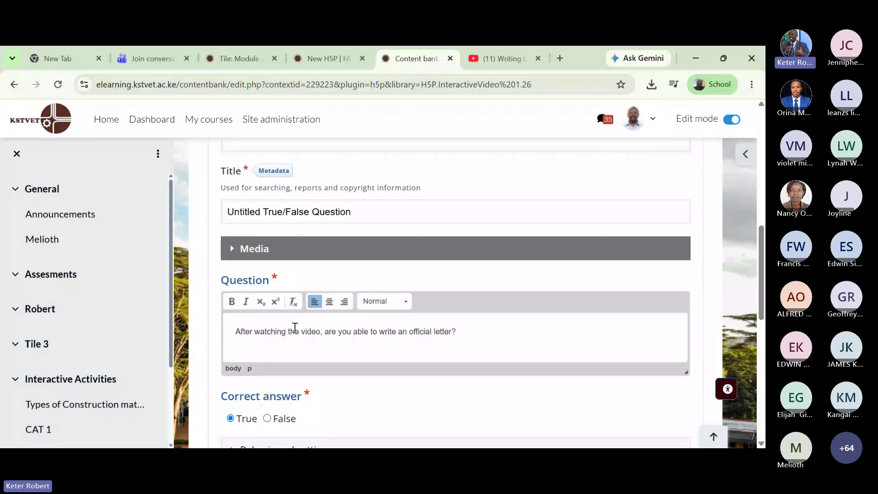
scroll(290, 350, down, 1)
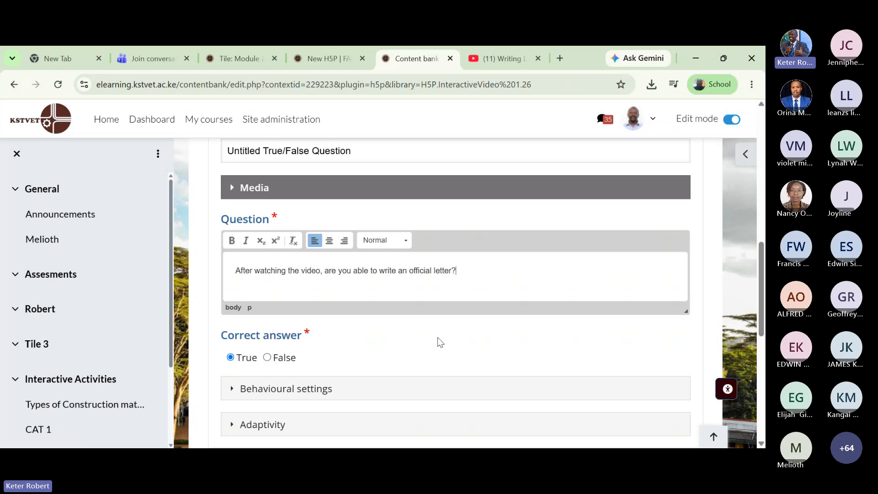
scroll(440, 320, down, 1)
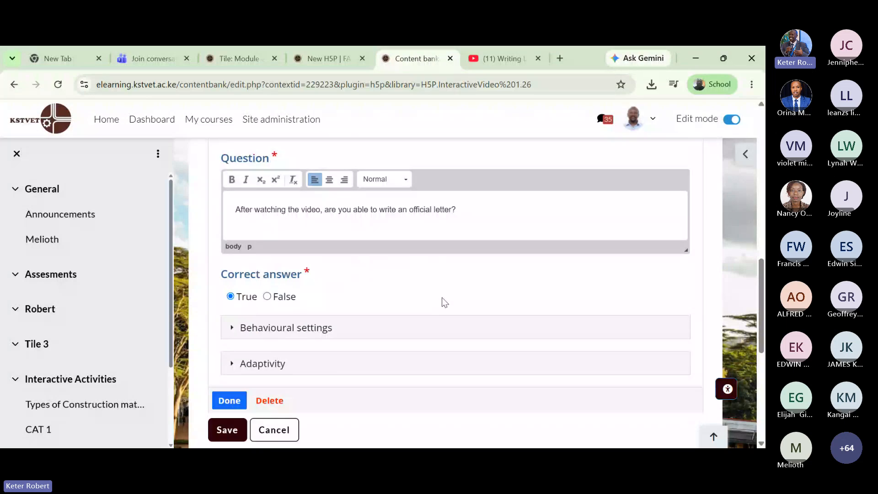
scroll(443, 298, down, 1)
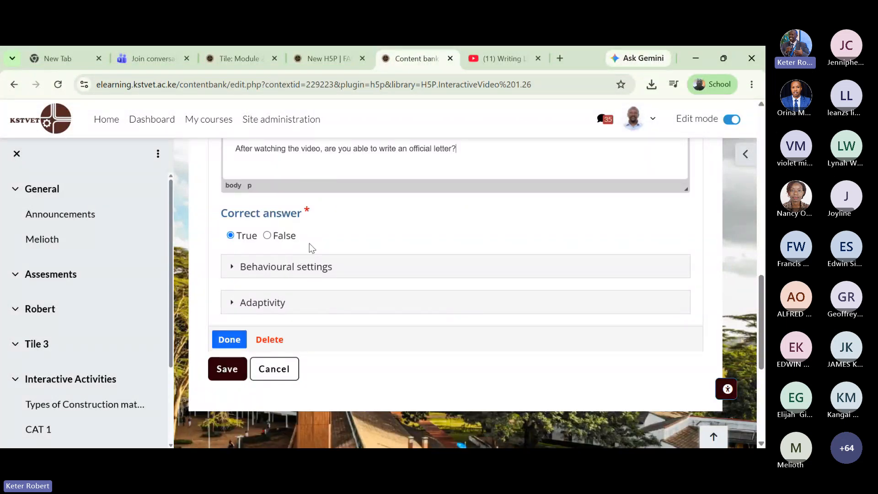
- Save the interactive video and scroll to the embedded letter-writing video on its content page
click(229, 370)
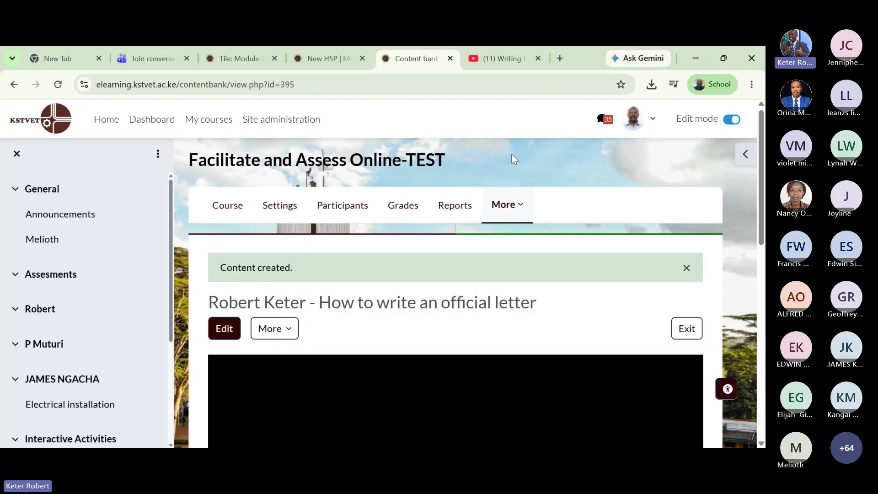
scroll(513, 139, down, 3)
scroll(526, 174, down, 3)
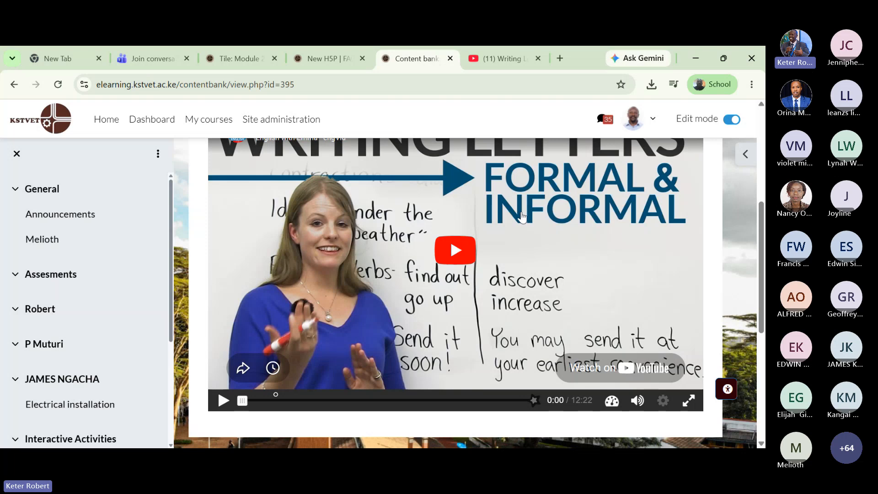
scroll(522, 217, up, 1)
scroll(523, 217, down, 1)
- Play the preview and open the True/False question at its 1:31 marker, closing and reopening it
click(275, 397)
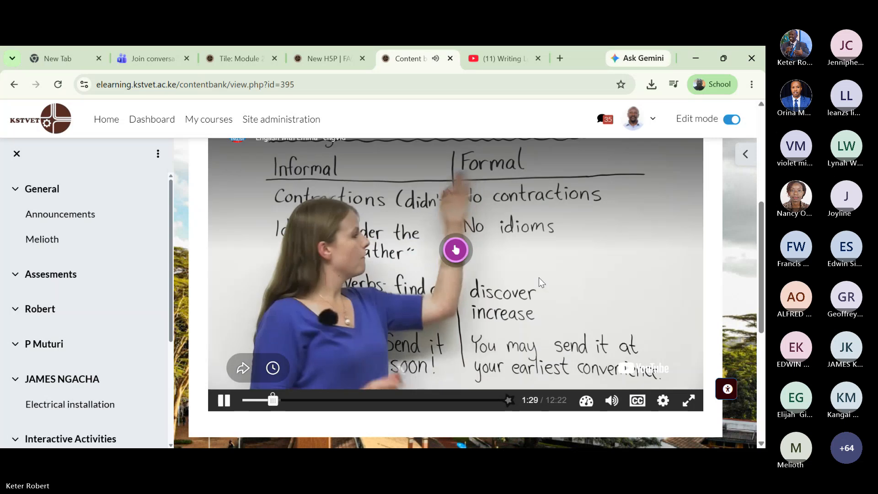
click(457, 250)
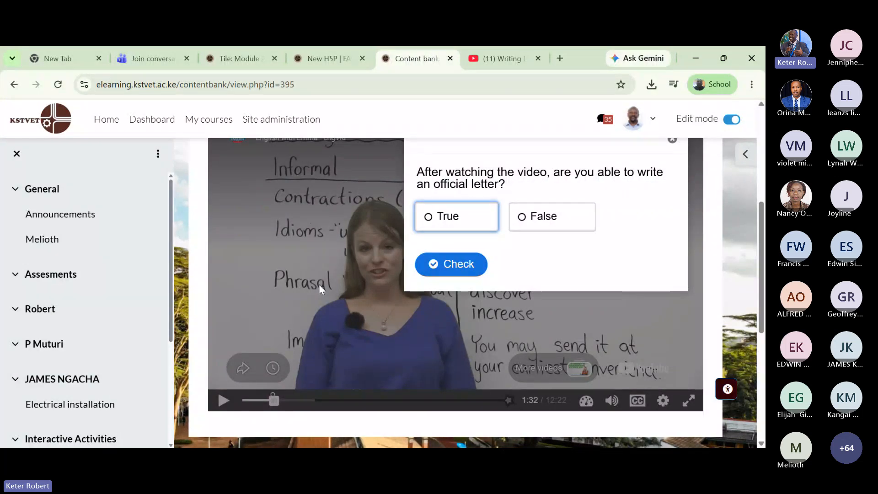
scroll(319, 284, up, 2)
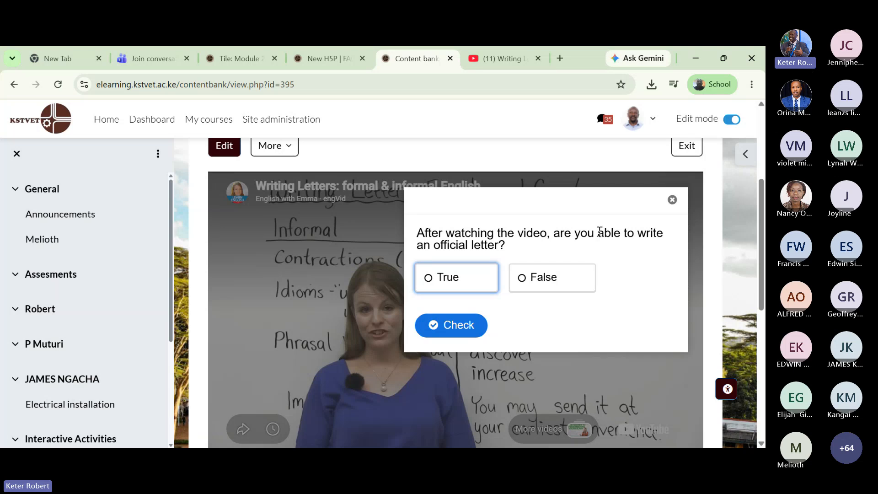
click(671, 203)
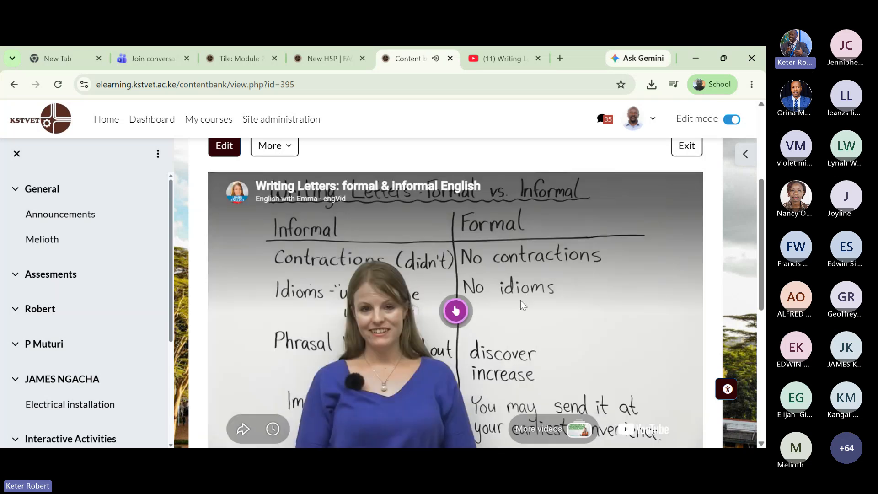
click(456, 312)
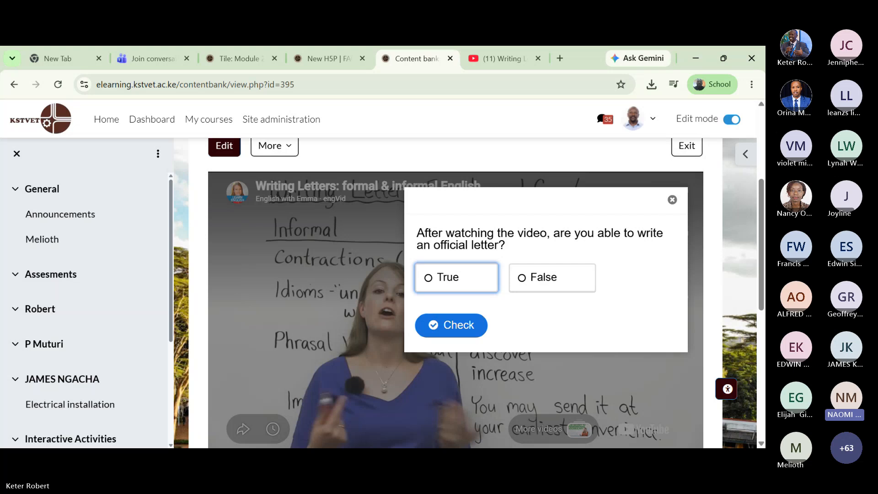
click(343, 308)
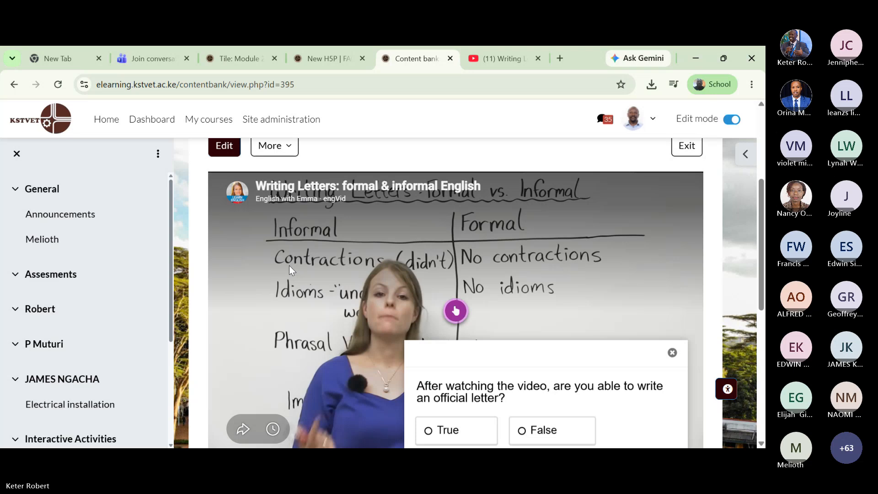
click(455, 311)
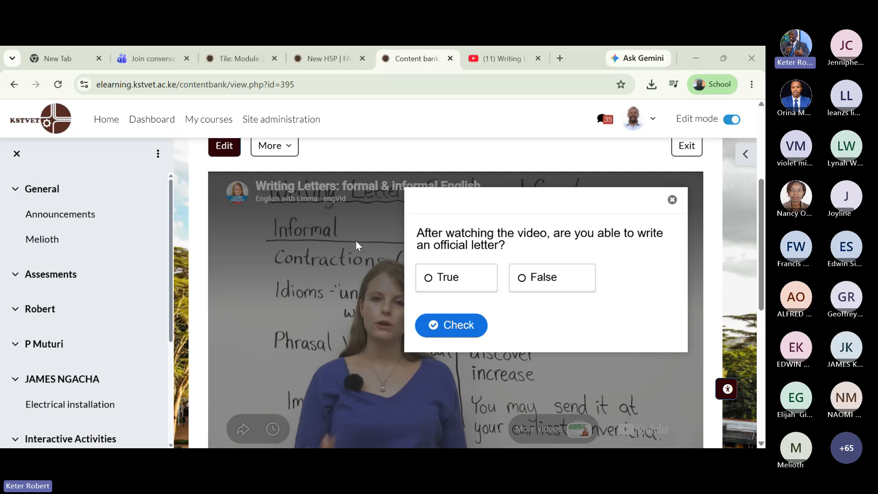
- Open the Interactive Assesment assignment from the Tile: Module course page
click(240, 54)
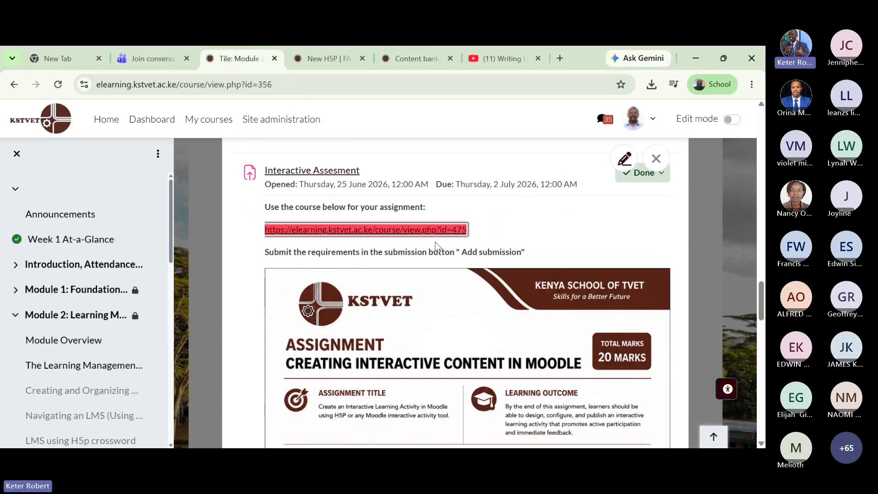
scroll(435, 245, down, 15)
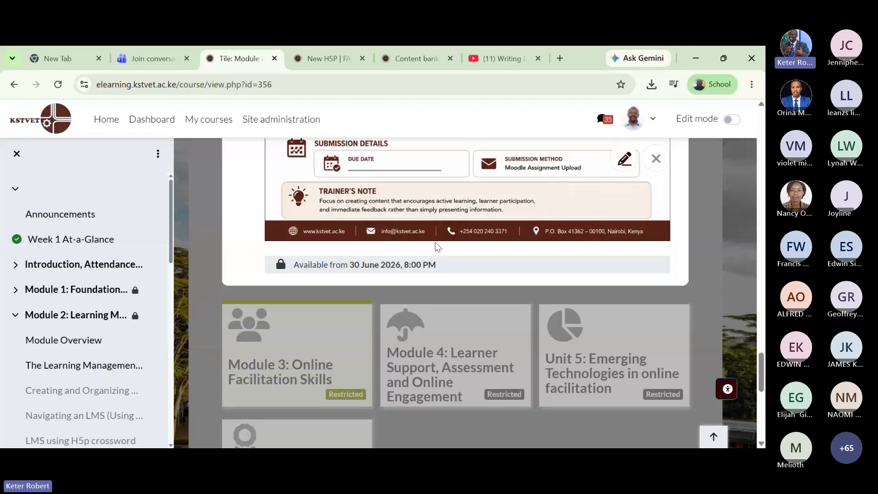
scroll(438, 247, up, 10)
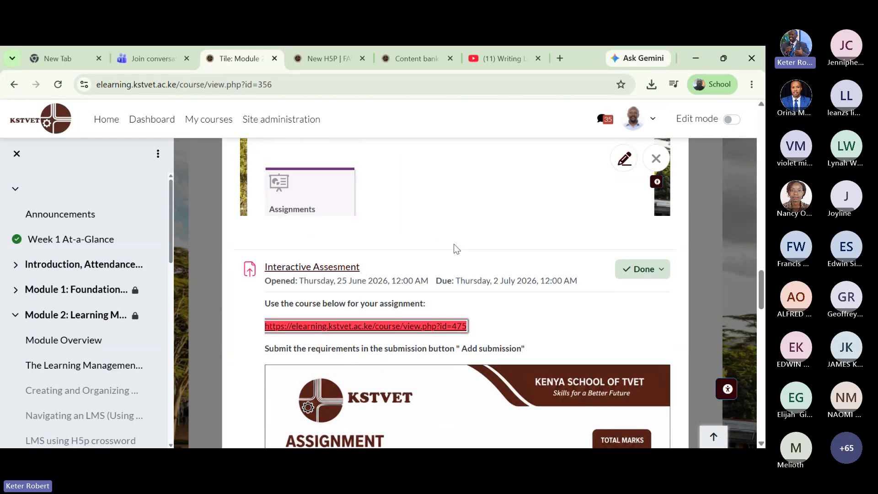
click(332, 268)
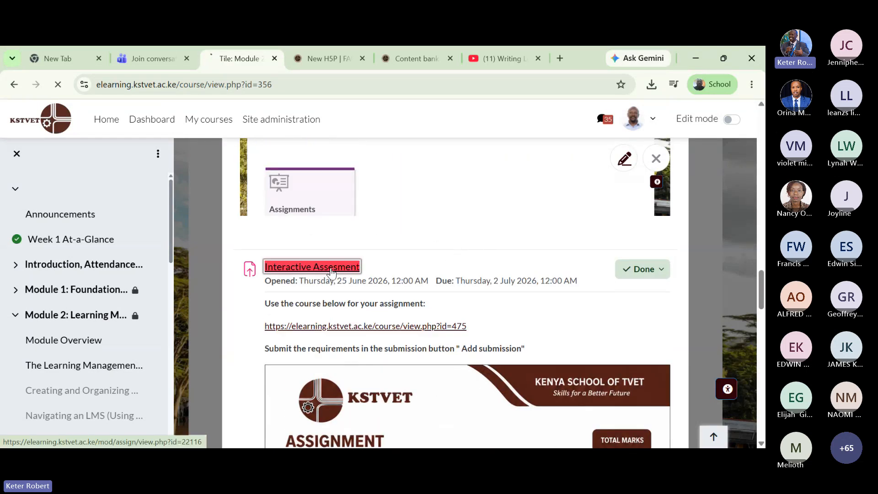
- Review the grading summary: 115 participants, 0 drafts, 12 submissions
scroll(507, 245, down, 10)
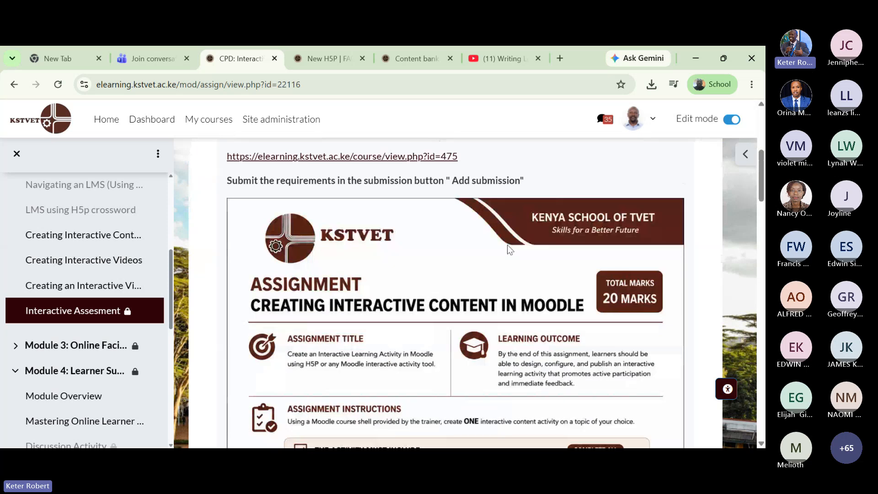
scroll(507, 245, down, 15)
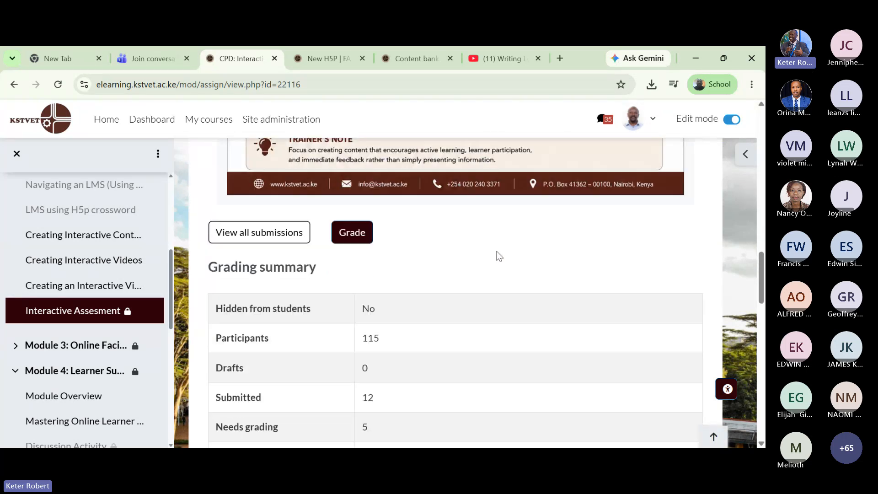
scroll(302, 286, down, 6)
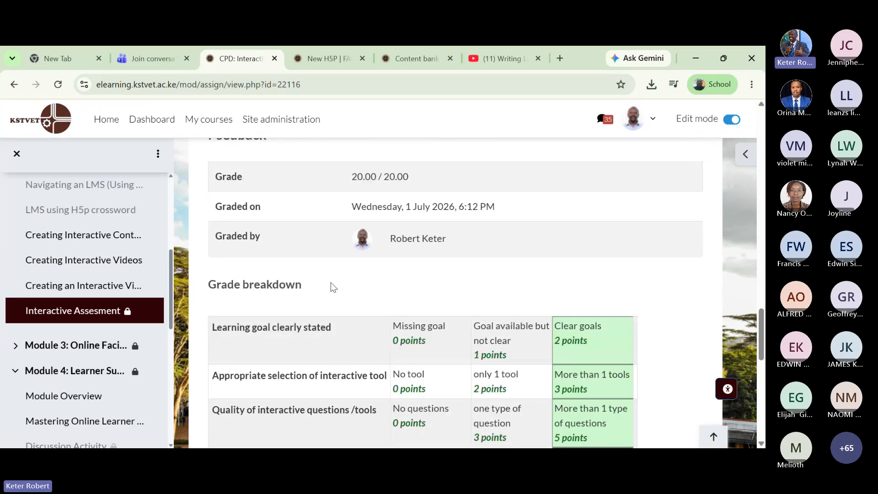
scroll(331, 282, up, 6)
scroll(331, 282, up, 4)
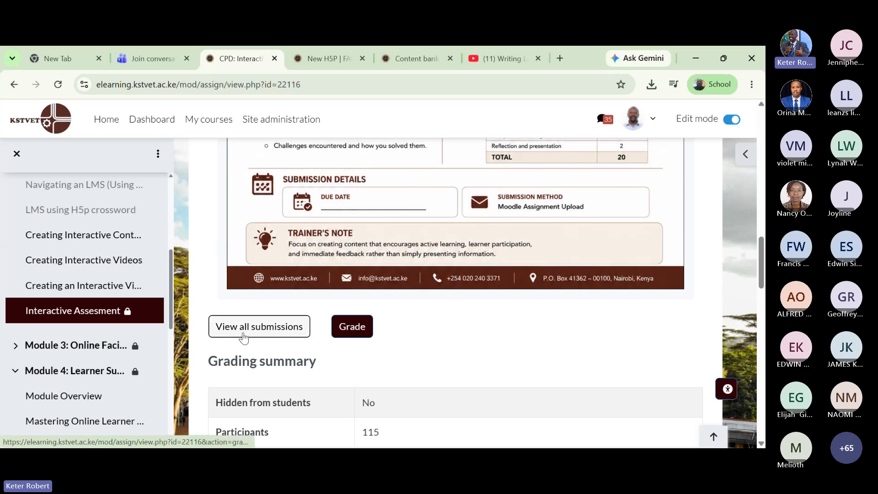
scroll(508, 339, up, 1)
scroll(508, 339, up, 2)
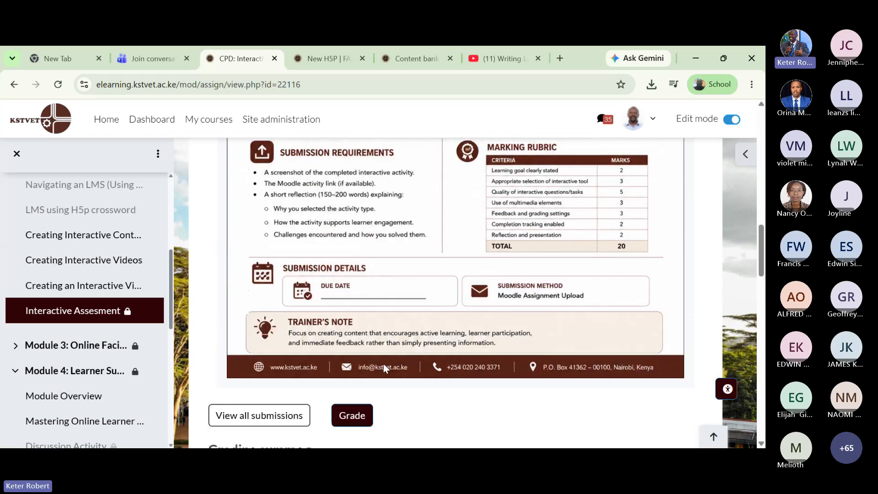
scroll(384, 364, down, 2)
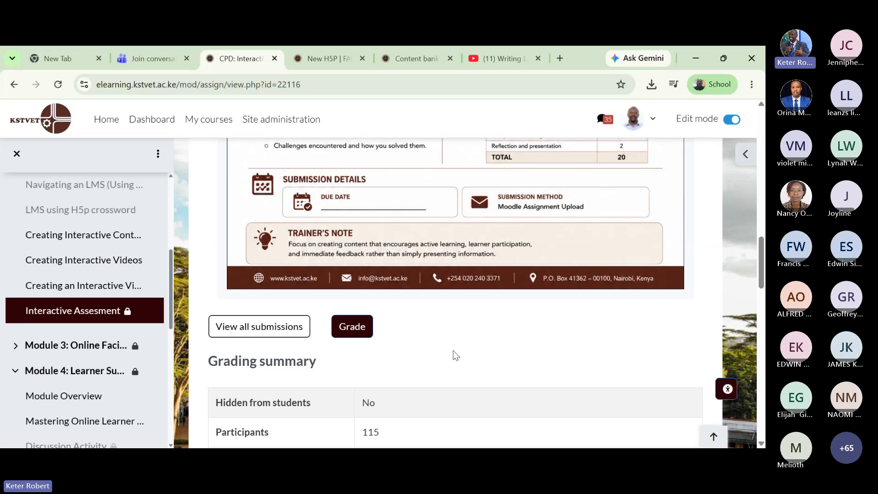
scroll(458, 352, down, 1)
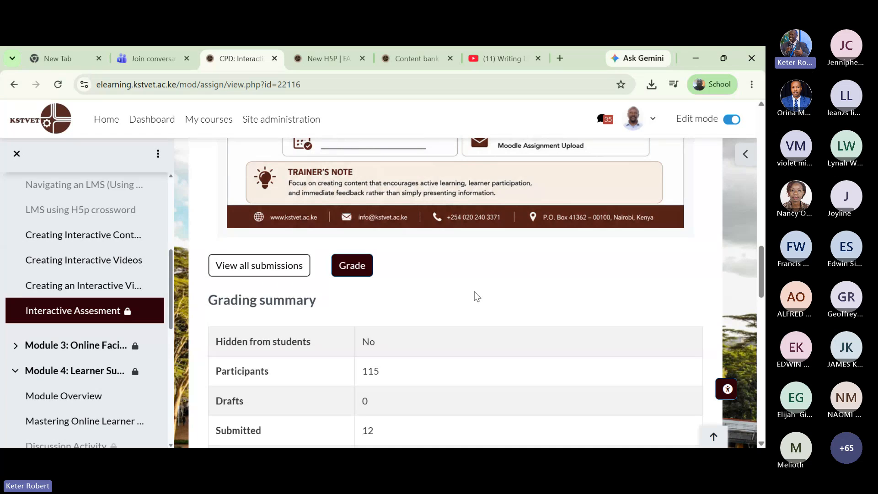
scroll(439, 344, up, 1)
scroll(442, 348, down, 1)
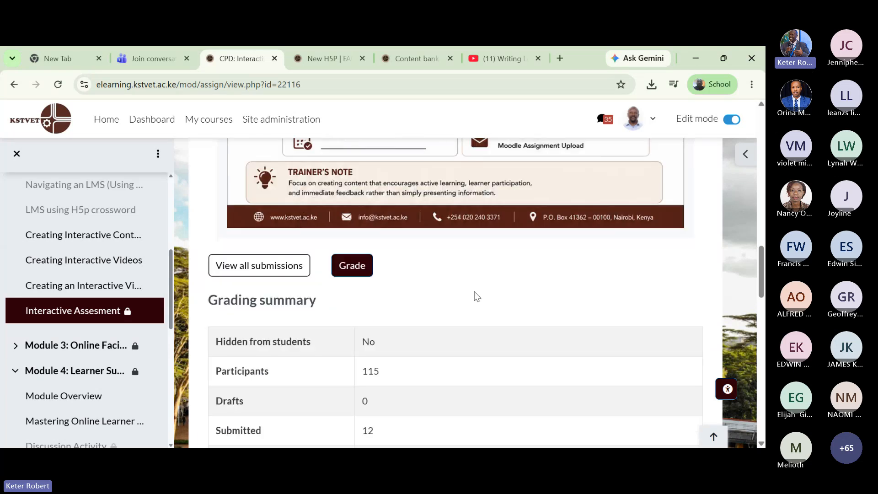